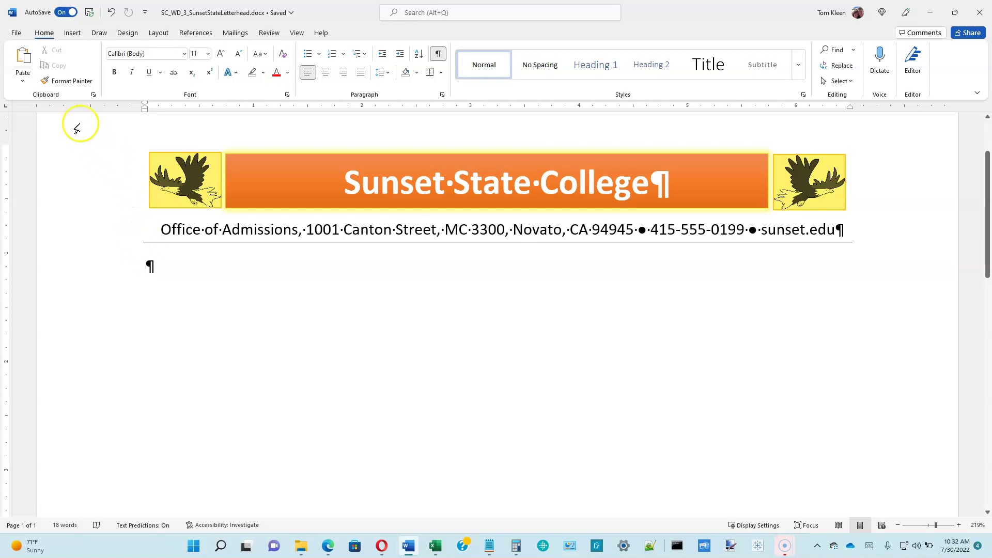
Save a copy of the letterhead to the Desktop as SC_WD_3_ThomasWelcomeLetter.docx
left_click(19, 35)
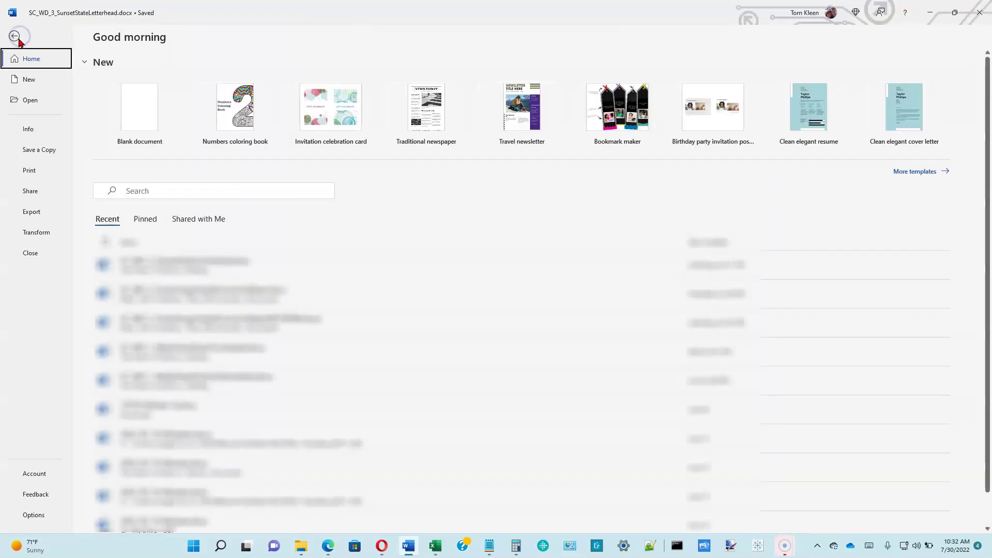
left_click(44, 151)
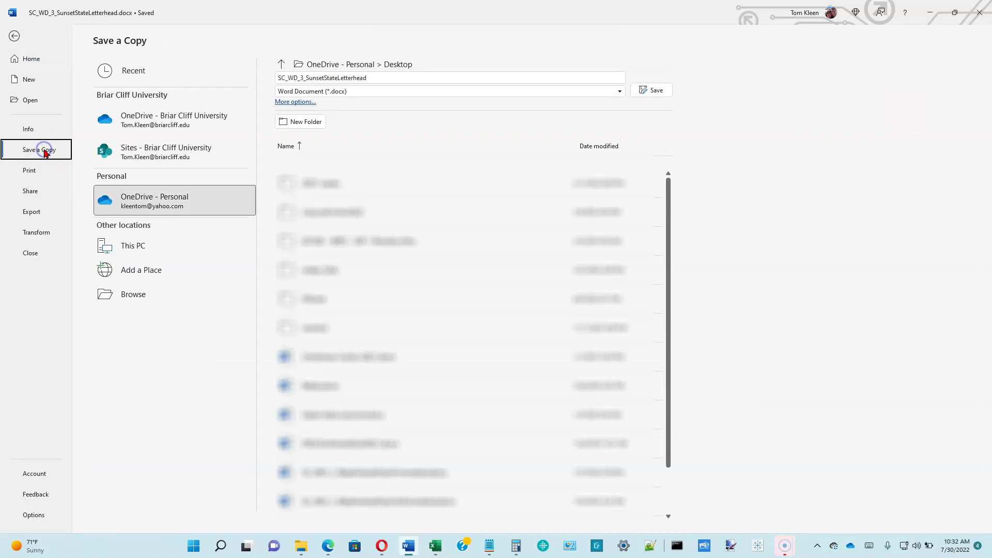
left_click(130, 298)
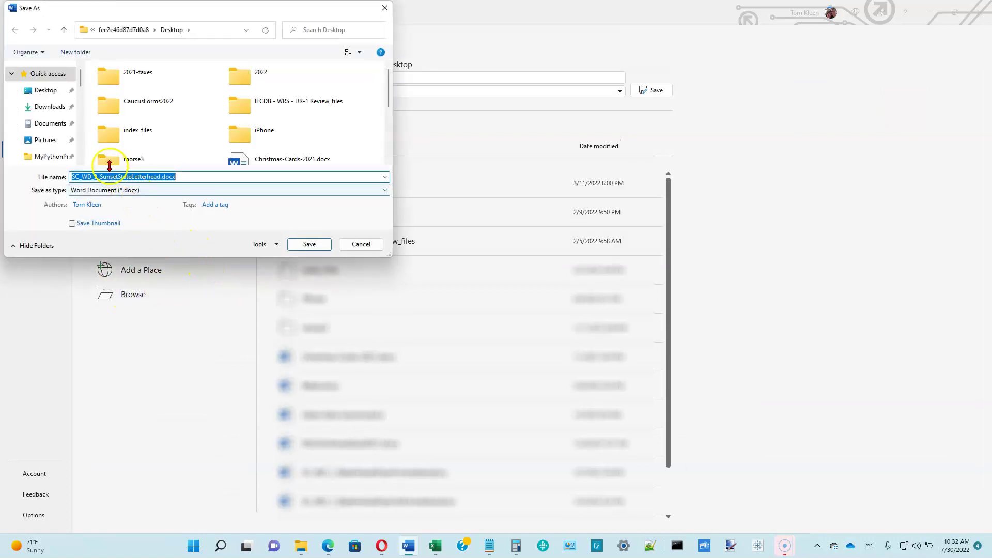
left_click(52, 92)
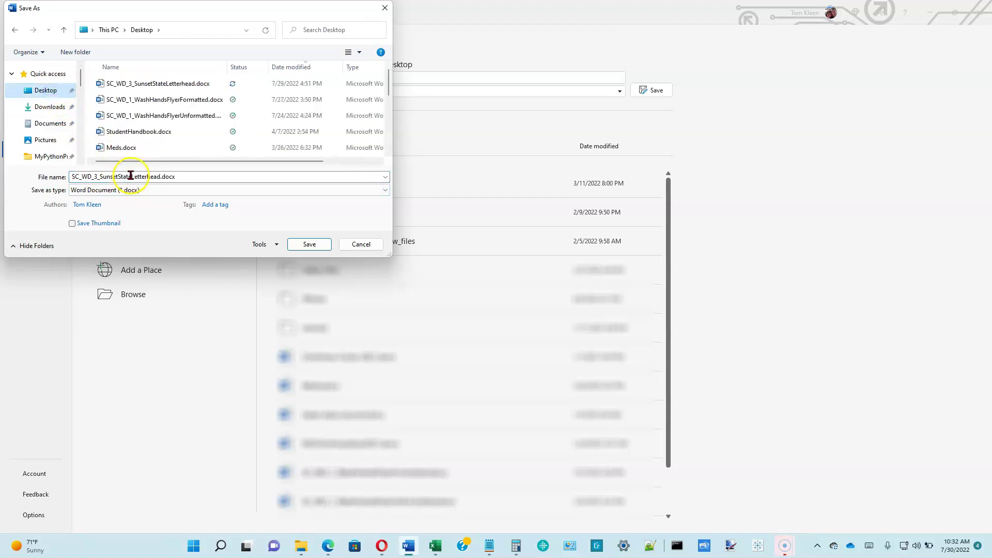
left_click(101, 177)
left_click_drag(101, 177, 193, 185)
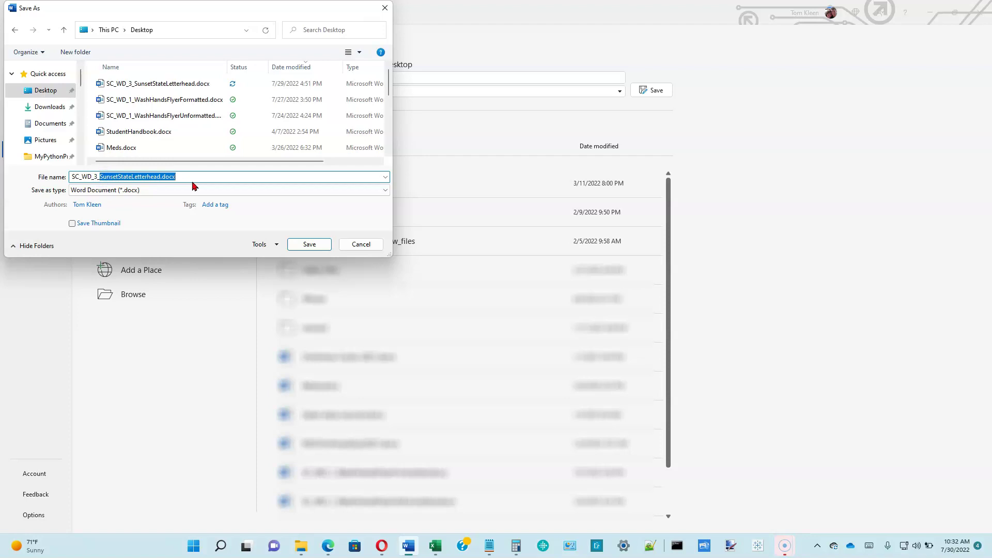
type("Thomas")
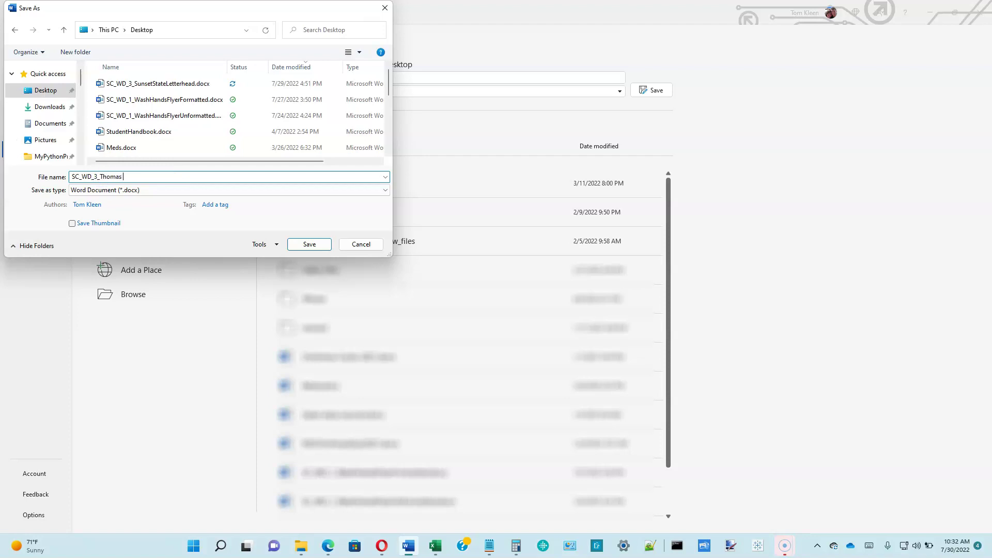
type("WelcomeLetter")
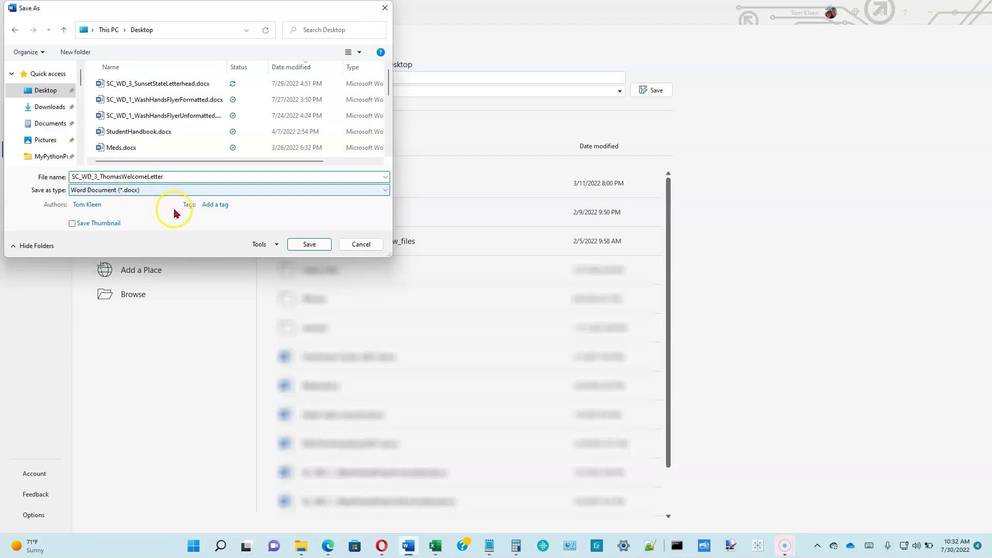
left_click(310, 245)
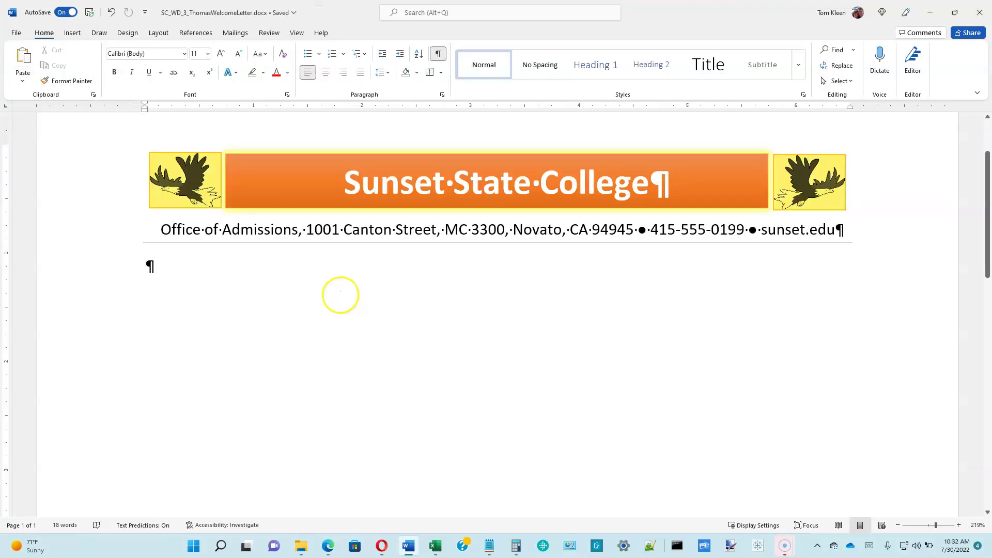
Turn AutoSave off and give the empty paragraph below the address the No Spacing style
left_click(61, 13)
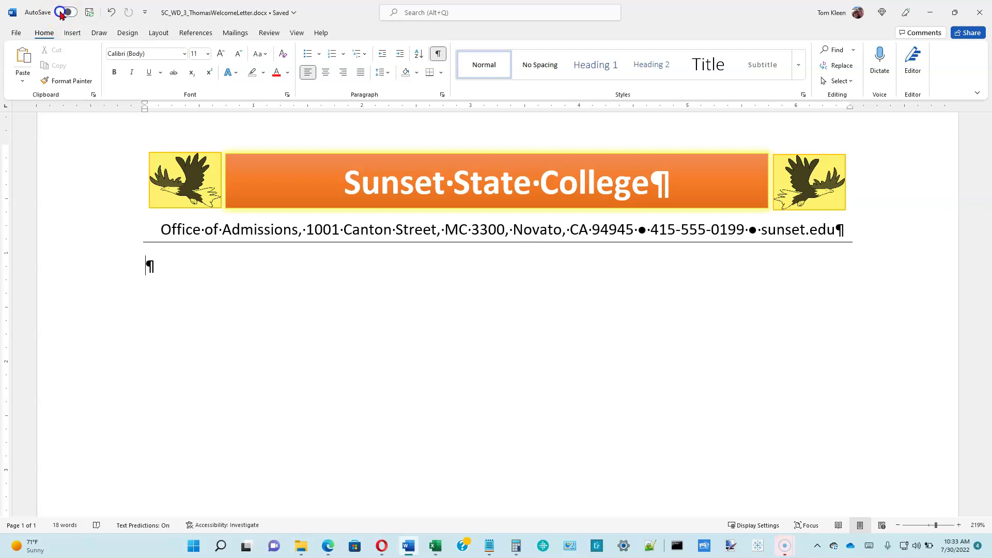
left_click(170, 267)
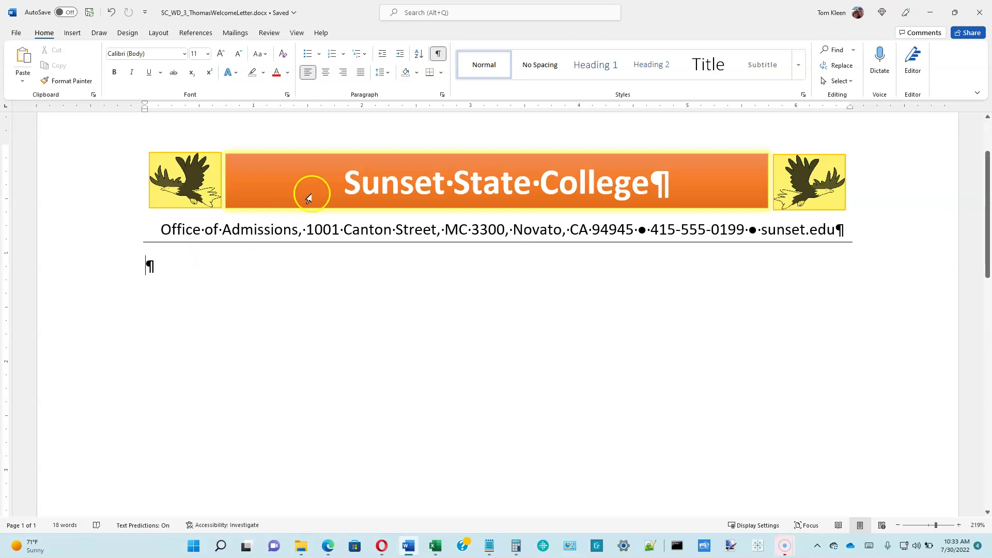
left_click(387, 73)
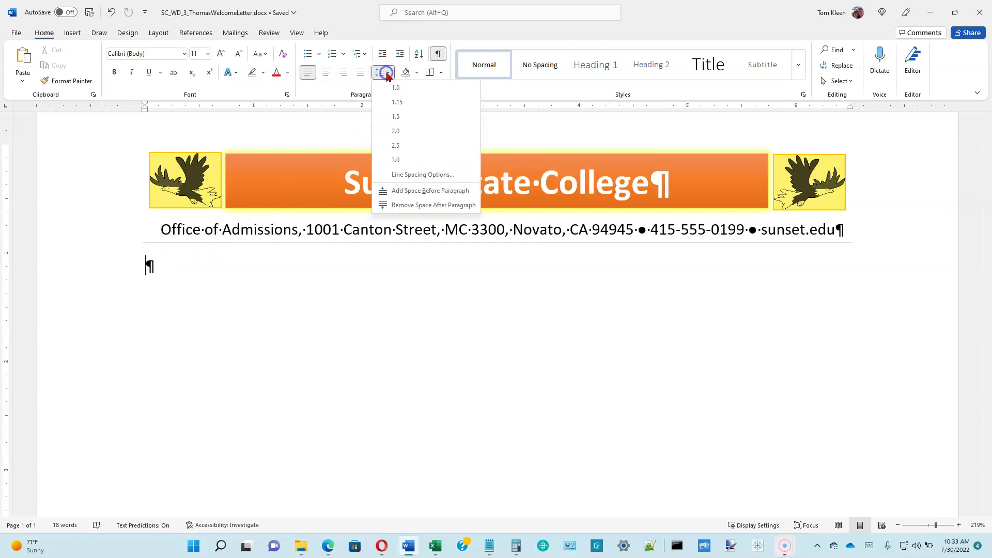
left_click(402, 104)
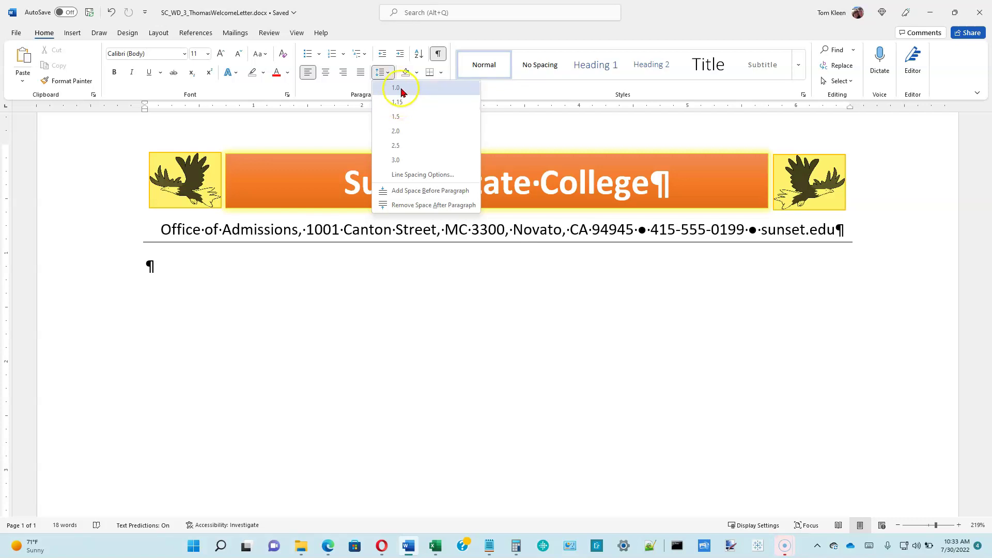
left_click(402, 104)
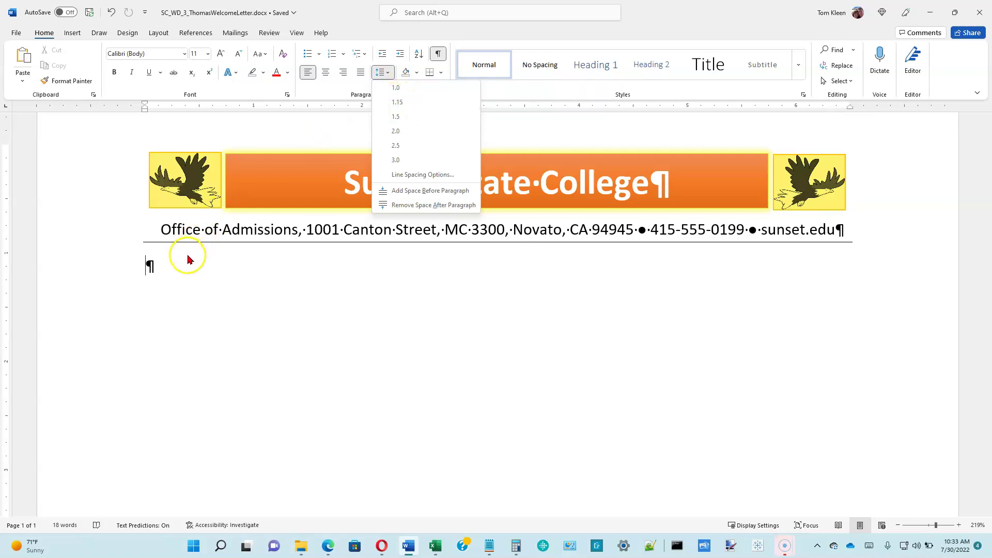
left_click(177, 269)
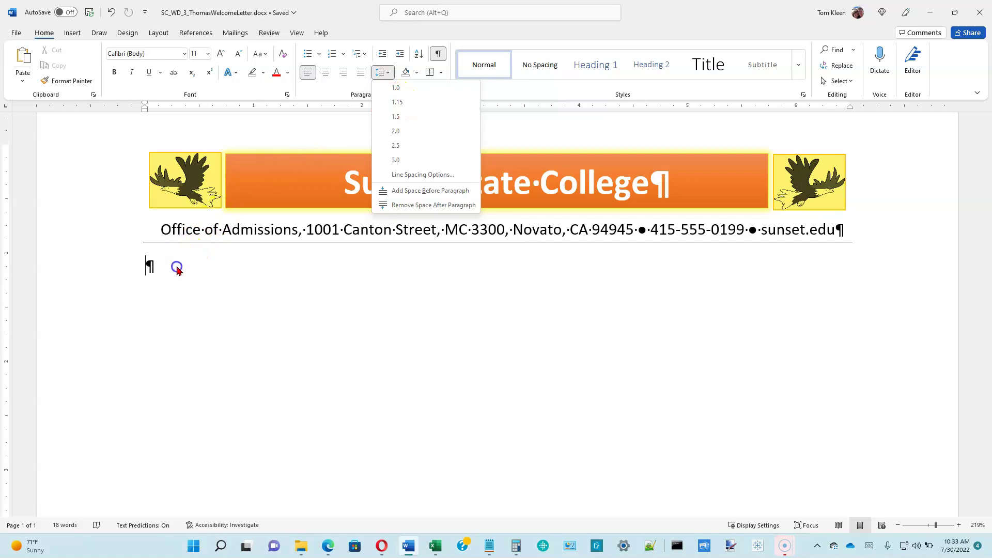
left_click(535, 68)
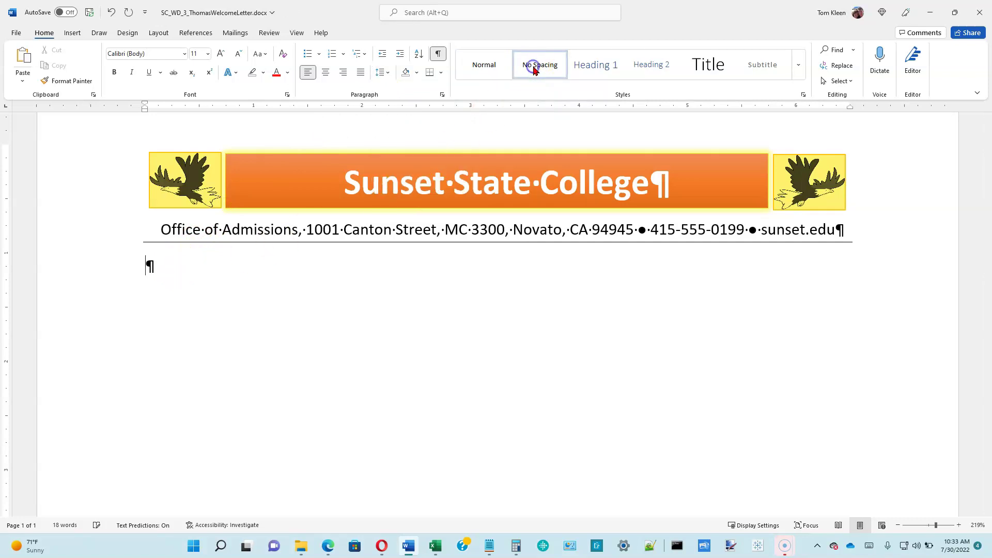
Cycle the ruler's tab selector through the tab types back to Left Tab
left_click(7, 110)
left_click(6, 109)
left_click(7, 109)
left_click(7, 109)
left_click(7, 109)
left_click(7, 109)
left_click(7, 109)
left_click(80, 144)
left_click(7, 107)
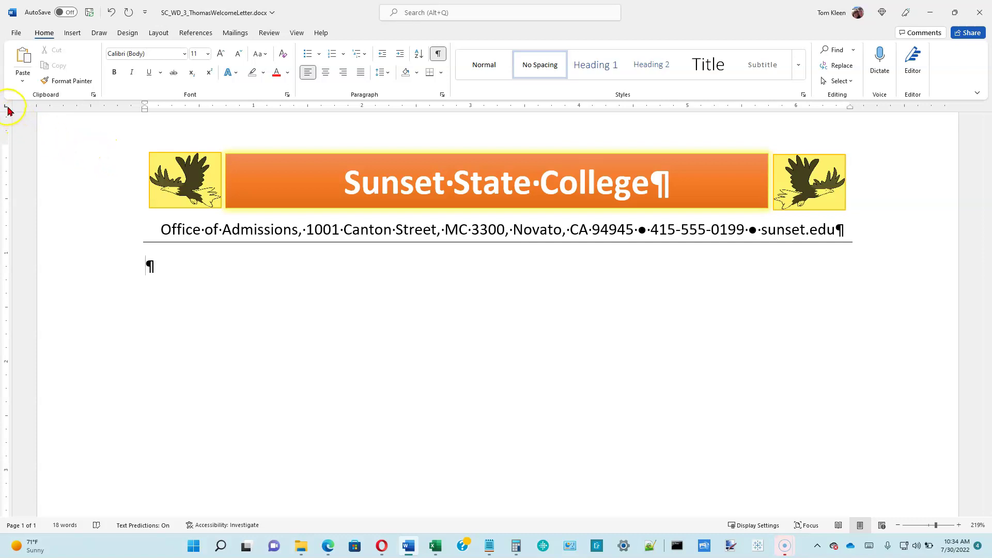
left_click(7, 109)
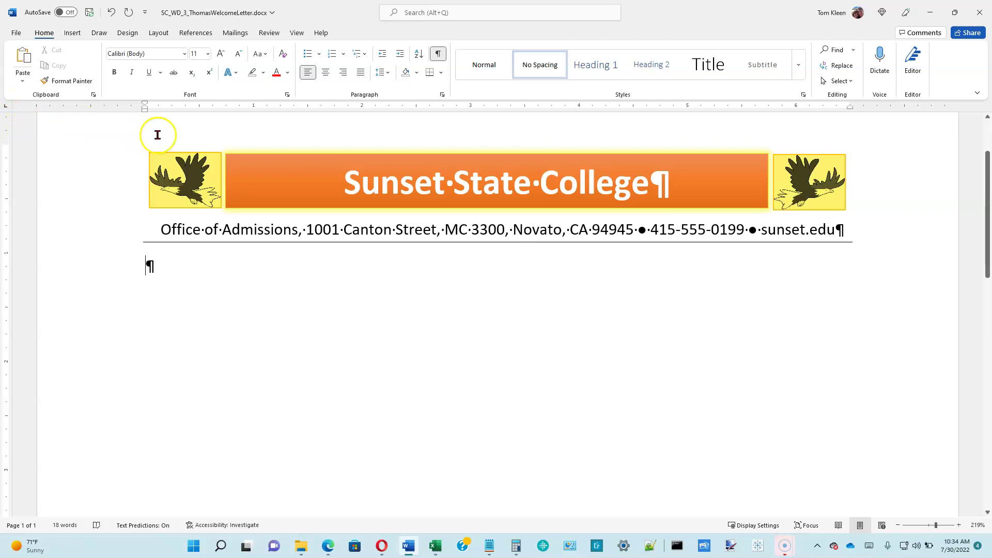
Place a left tab stop at 3.5 inches for the empty body paragraph
left_click(525, 111)
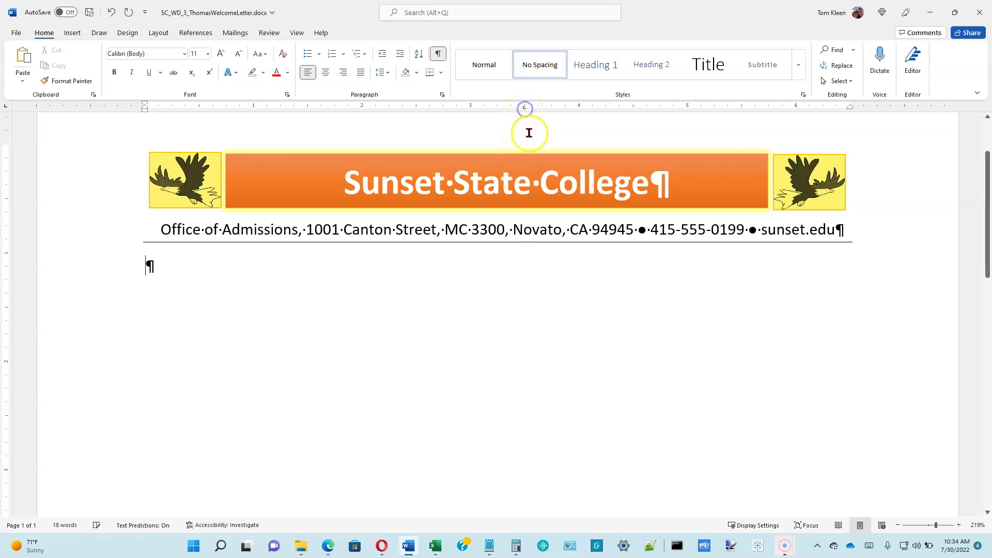
left_click(526, 114)
left_click(525, 107)
left_click(233, 258)
Type two sample lines, 'fdafdasfa' and 'afdafsa', at the 3.5-inch tab stop
key("Tab")
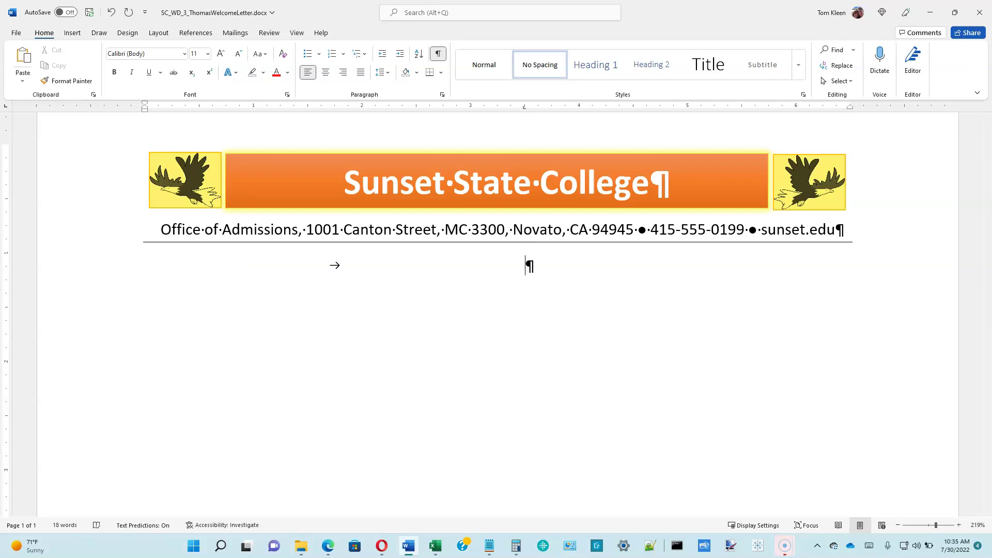
left_click(527, 107)
type("fdafdasfa")
key("Return")
key("Tab")
type("afdafsa")
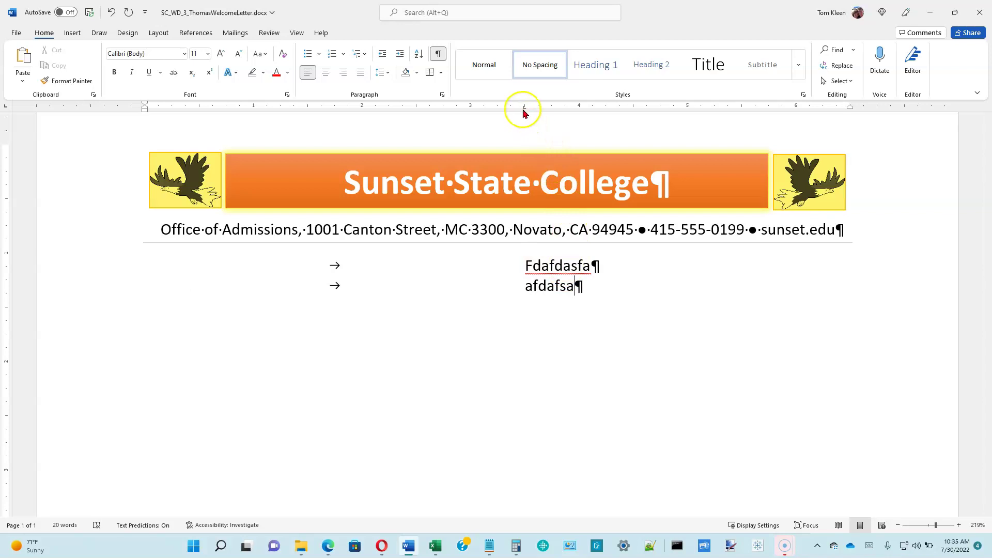
Select both sample lines and delete them
double_click(528, 267)
left_click(532, 275)
left_click_drag(574, 287, 160, 264)
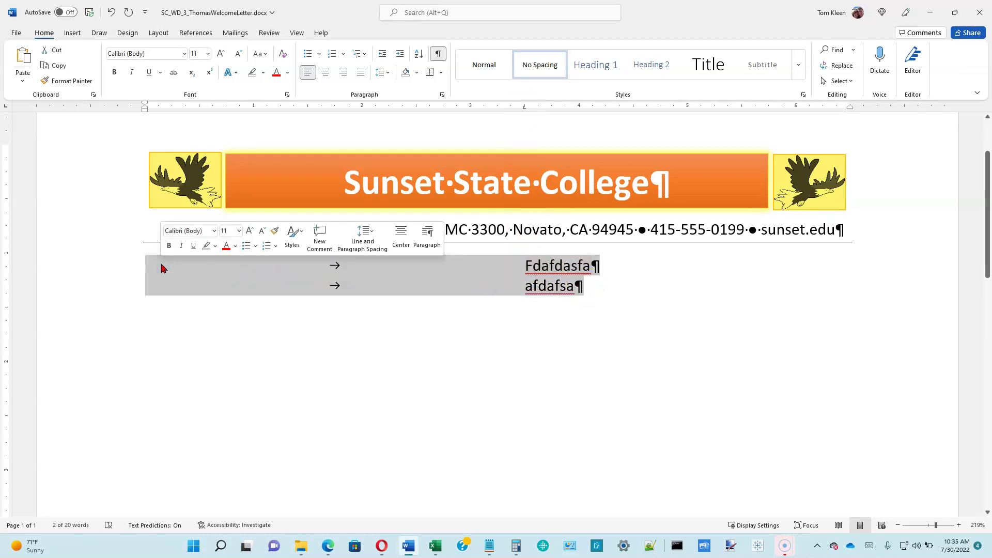
key("Delete")
Create a new No Spacing paragraph below the address line
left_click(180, 252)
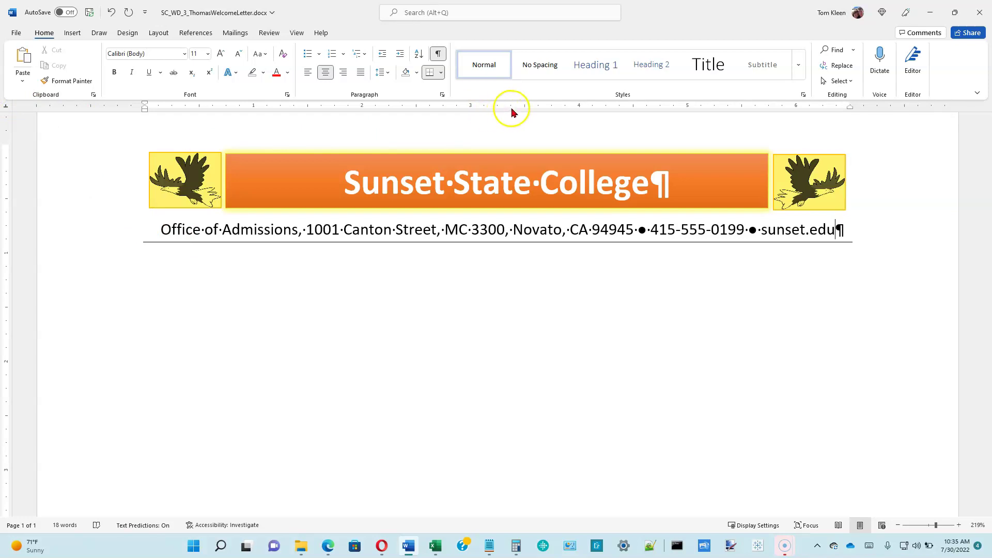
left_click(339, 229)
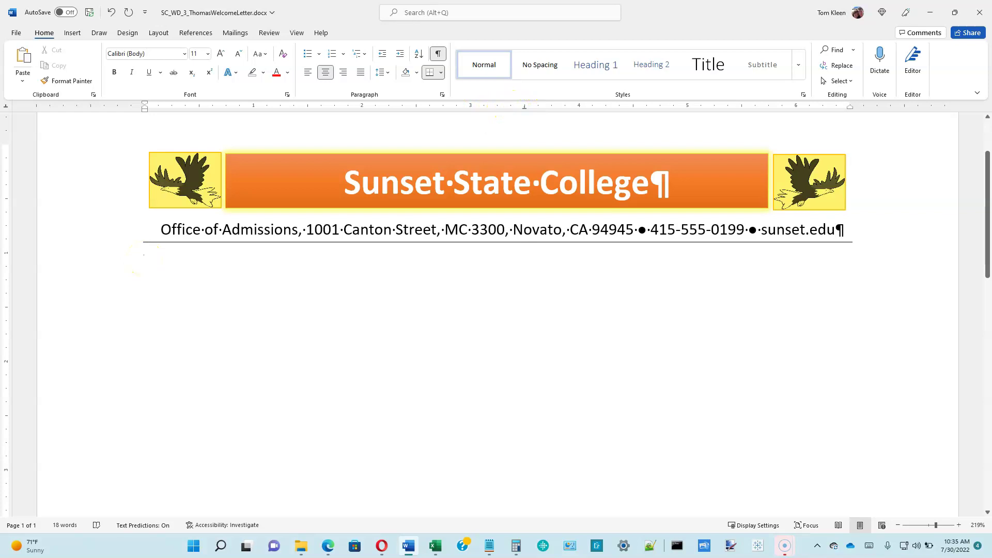
double_click(144, 260)
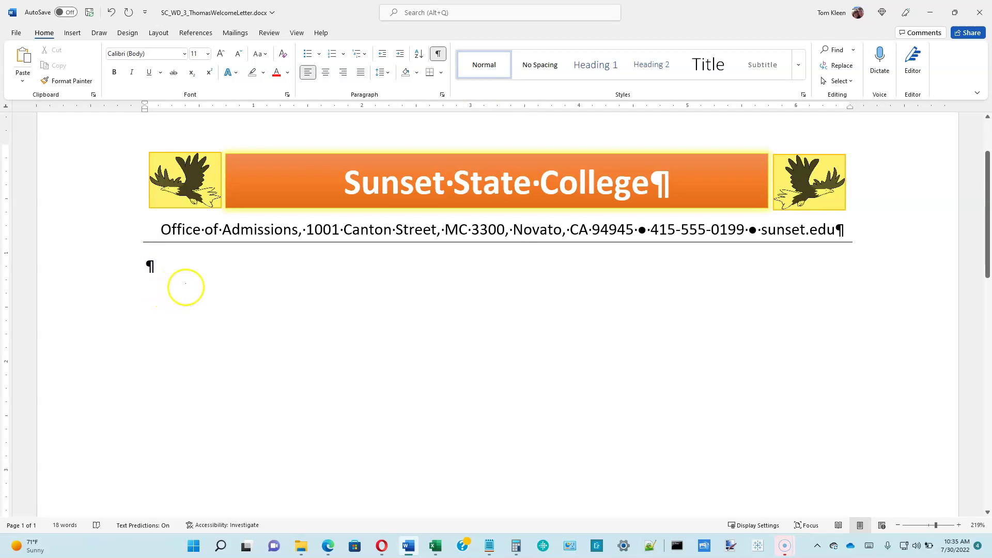
left_click(550, 65)
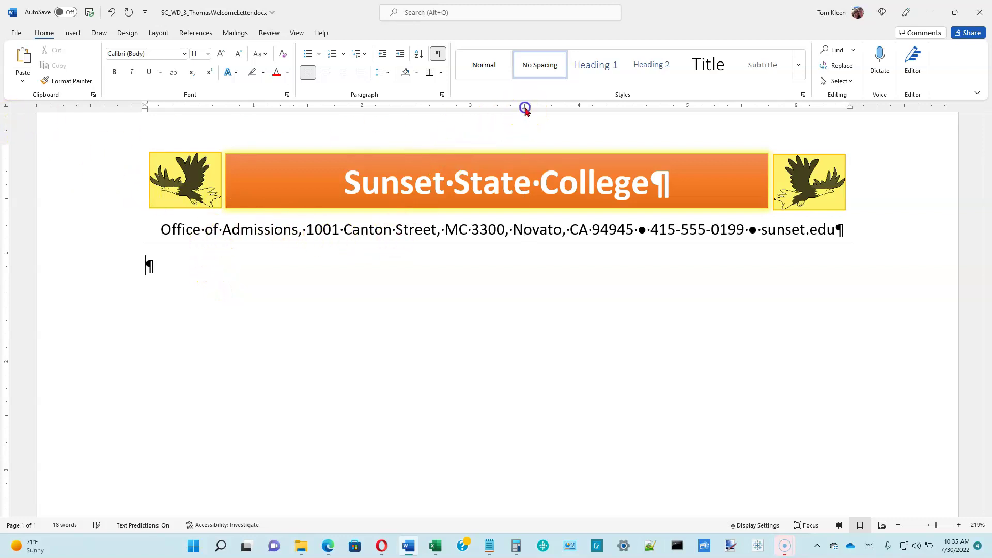
Type sample text 'jkljk;ljk;ljl;j;lk' at the centered 3.5-inch tab
left_click(189, 263)
key("Tab")
type("jkljk;ljk;ljl;j;lk")
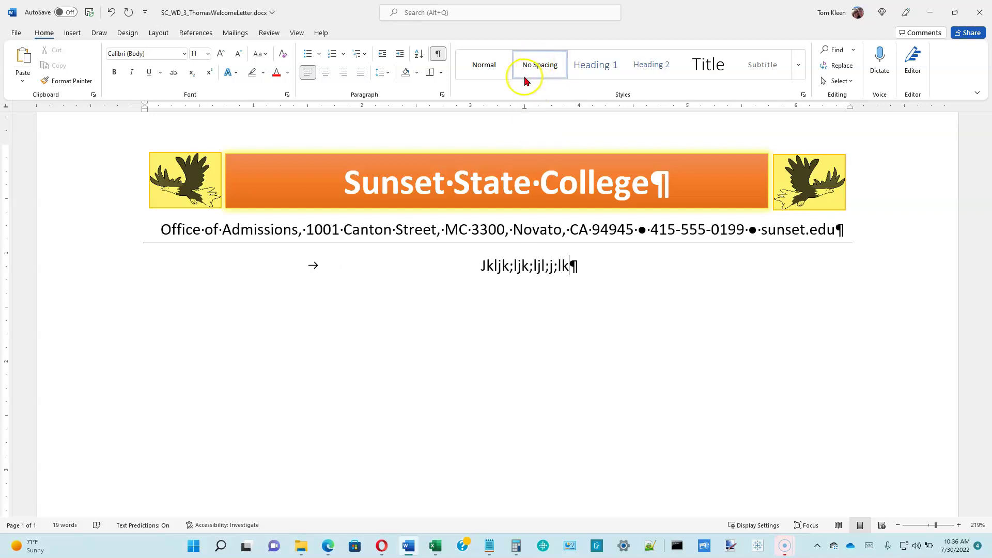
left_click_drag(524, 108, 524, 108)
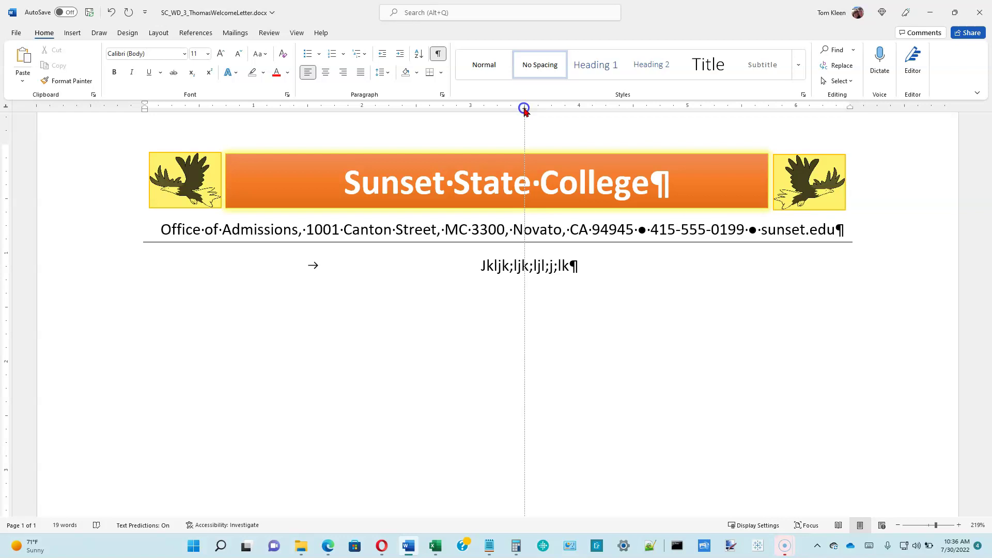
left_click_drag(524, 108, 524, 108)
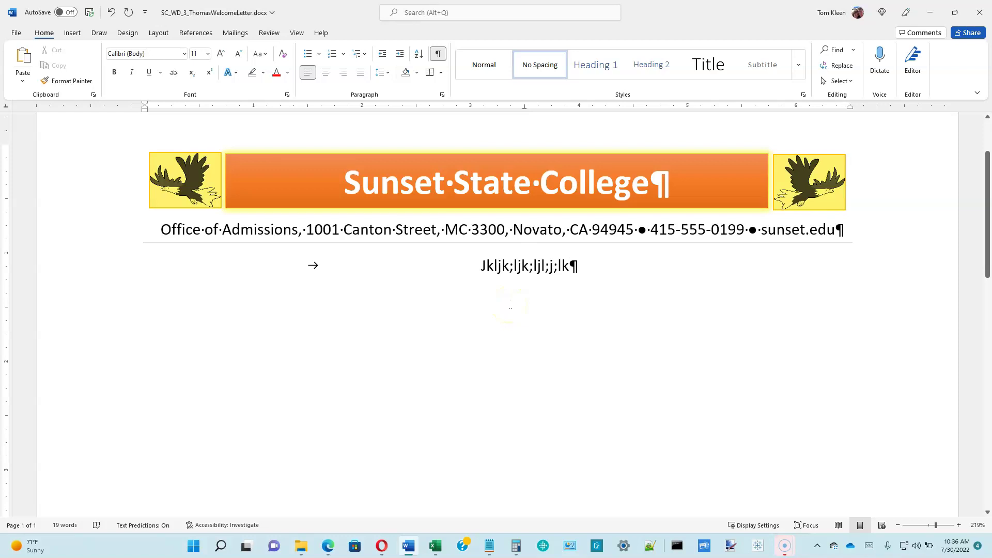
Select the sample line and delete it with its tab
double_click(563, 265)
left_click_drag(565, 266, 312, 268)
key("Delete")
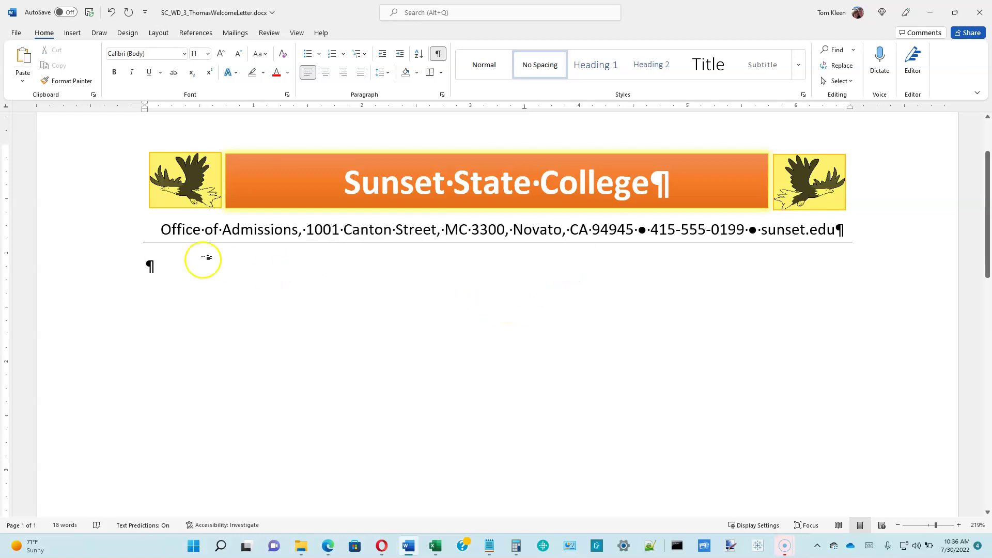
left_click(7, 107)
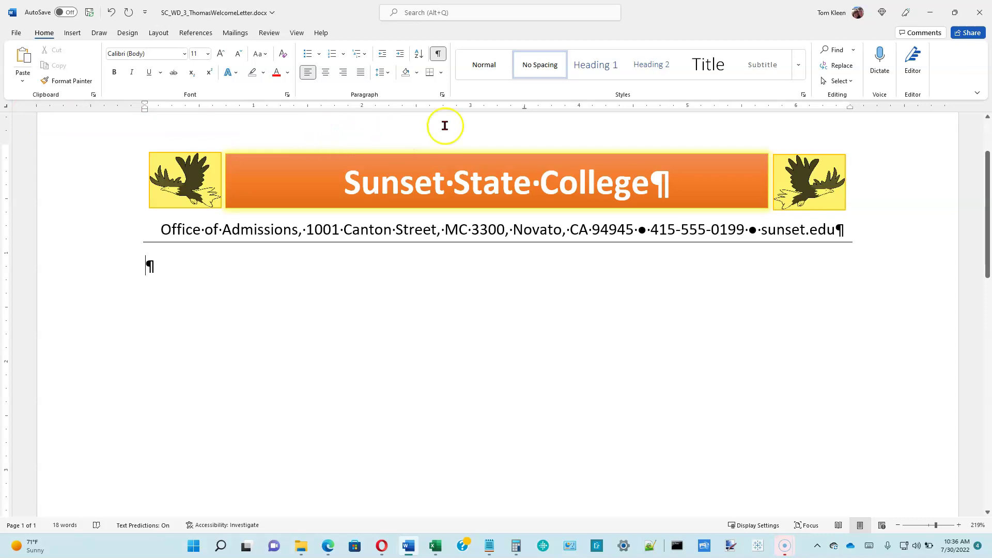
left_click(525, 108)
left_click(525, 107)
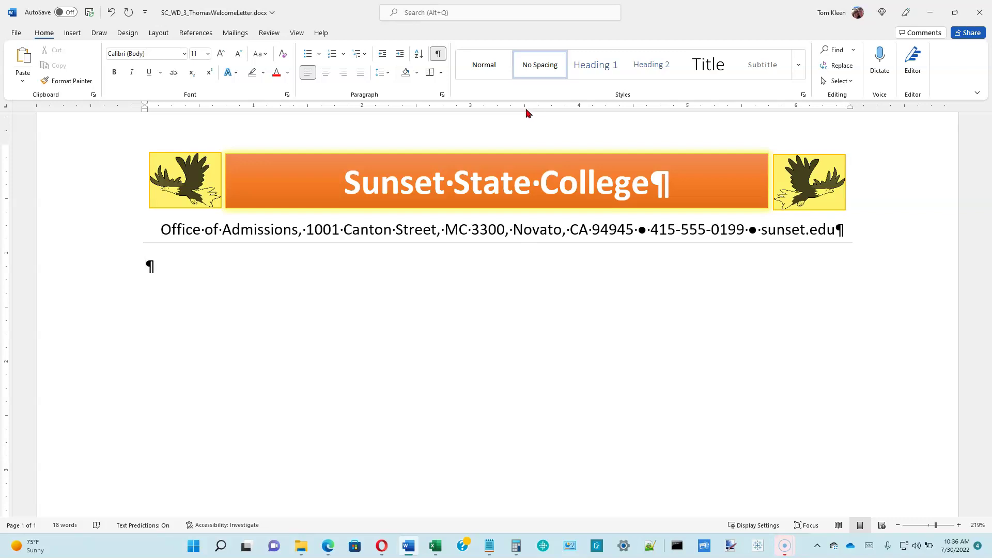
left_click(525, 107)
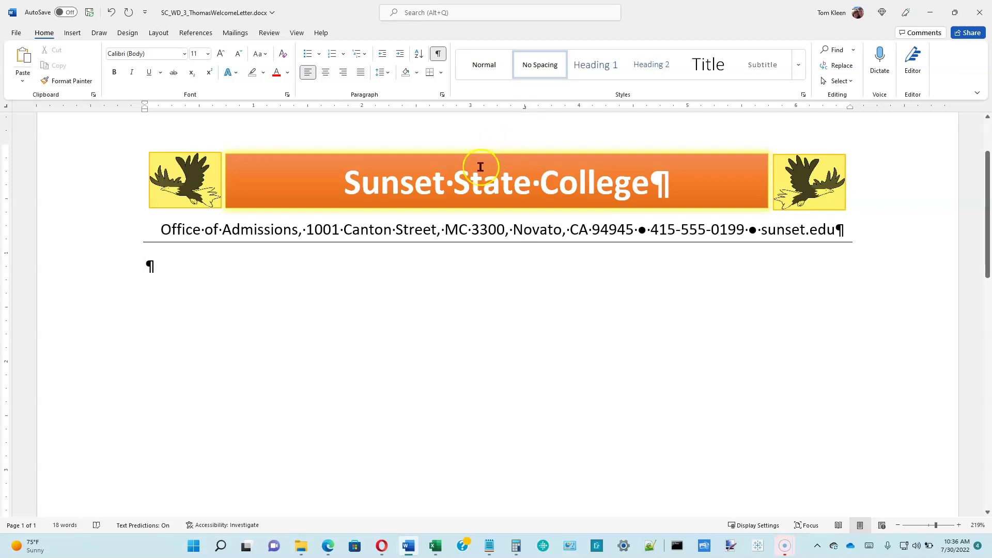
left_click(170, 269)
key("Tab")
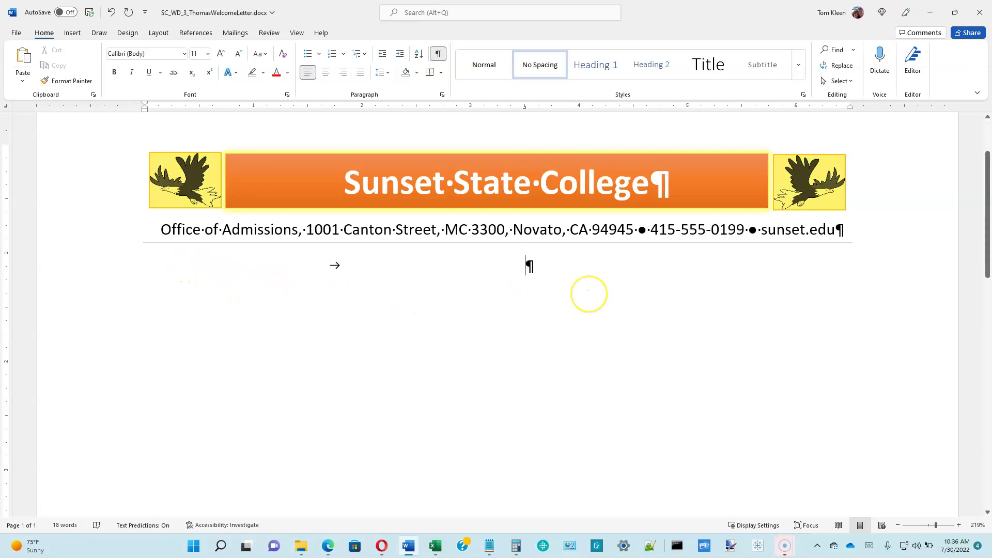
type("K;jk;lj;l")
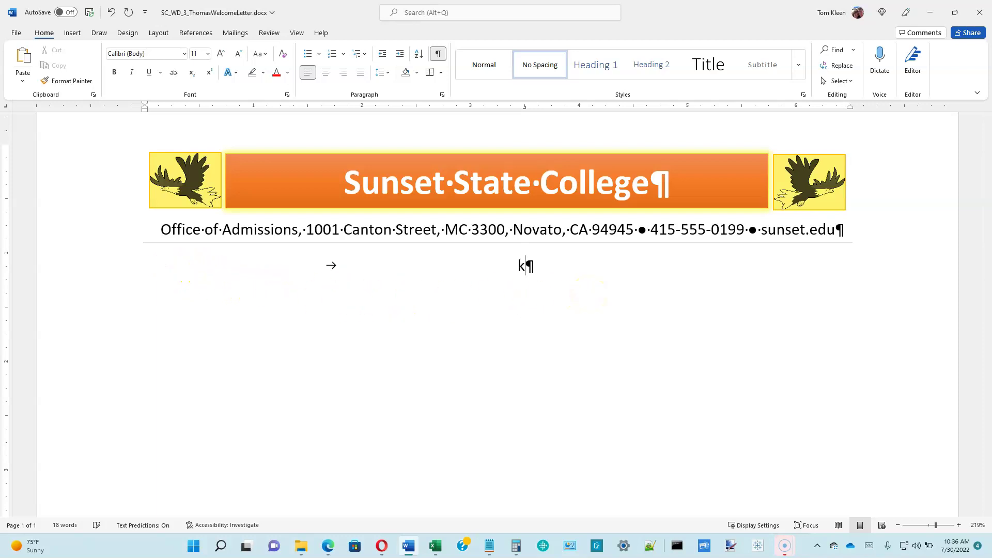
left_click(145, 285)
key("Tab")
type("Jkljk;lj;ljj;ljk;l;j")
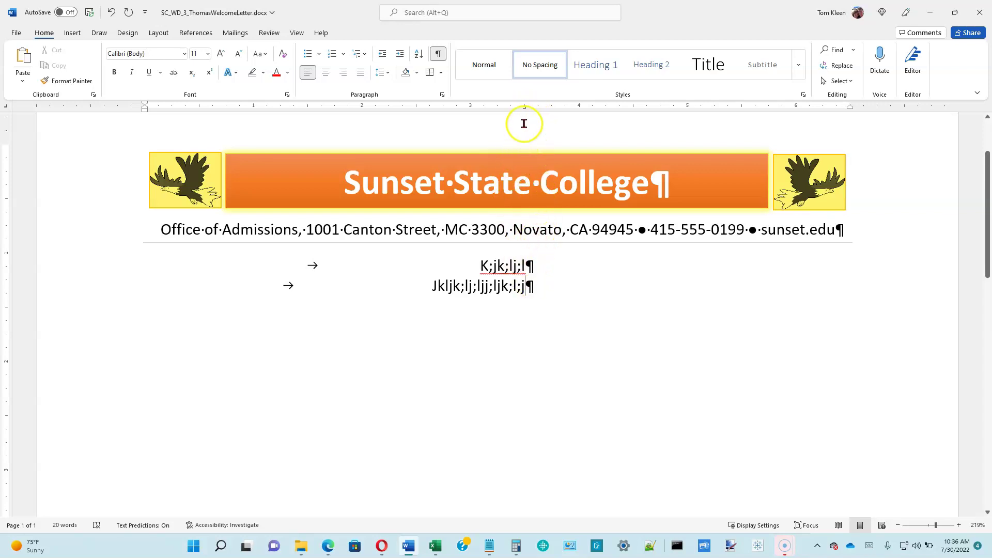
left_click_drag(525, 109, 526, 109)
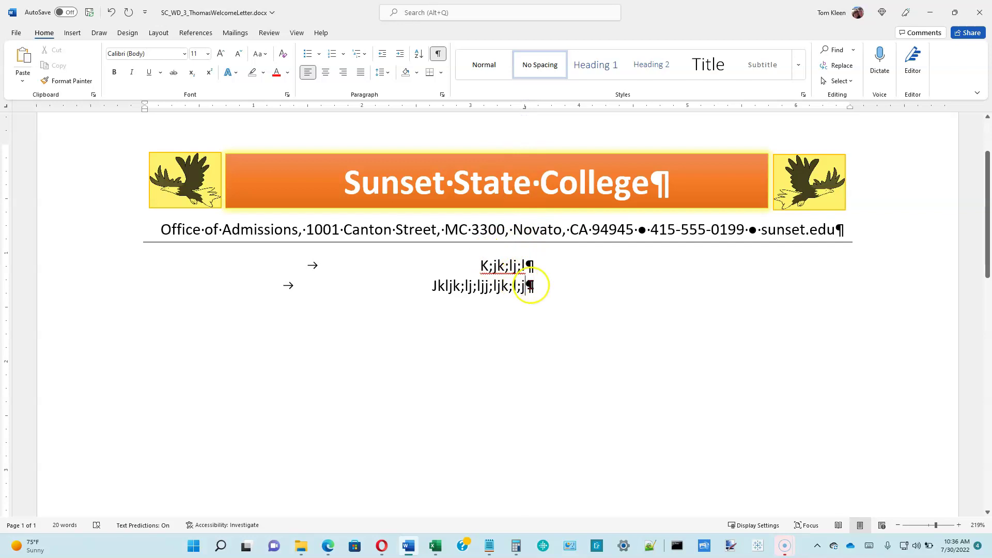
left_click_drag(530, 285, 261, 275)
left_click(262, 272)
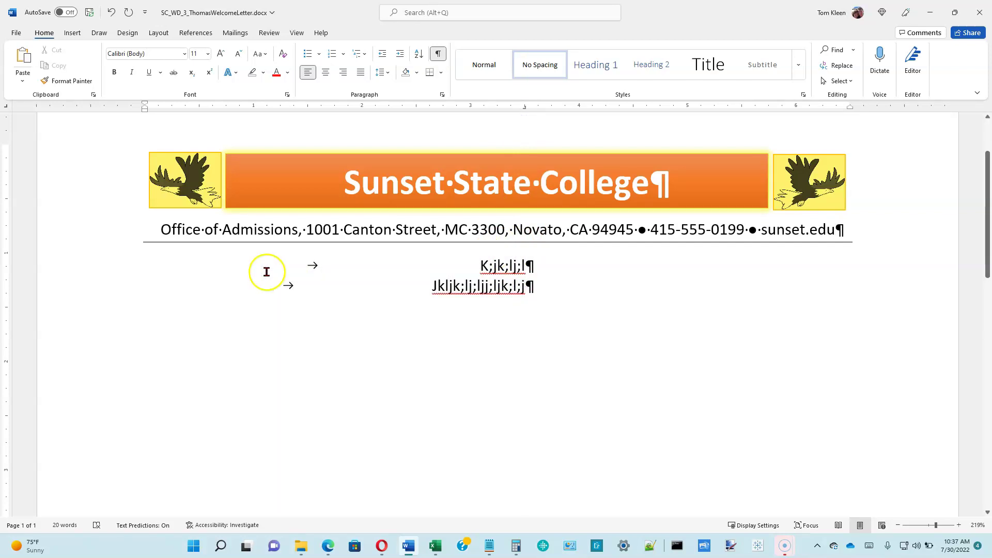
key("shift+Down")
key("shift+Down")
key("shift+Left")
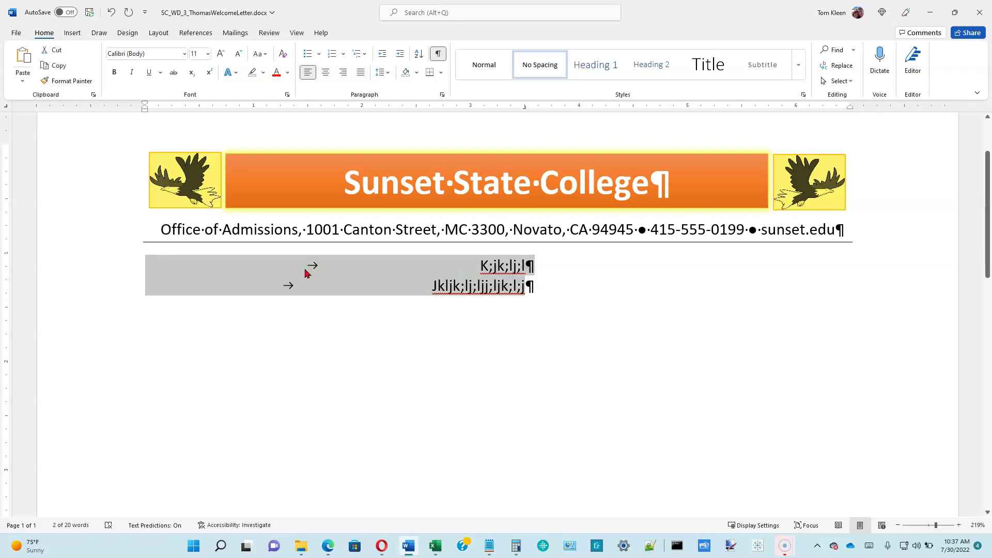
key("Delete")
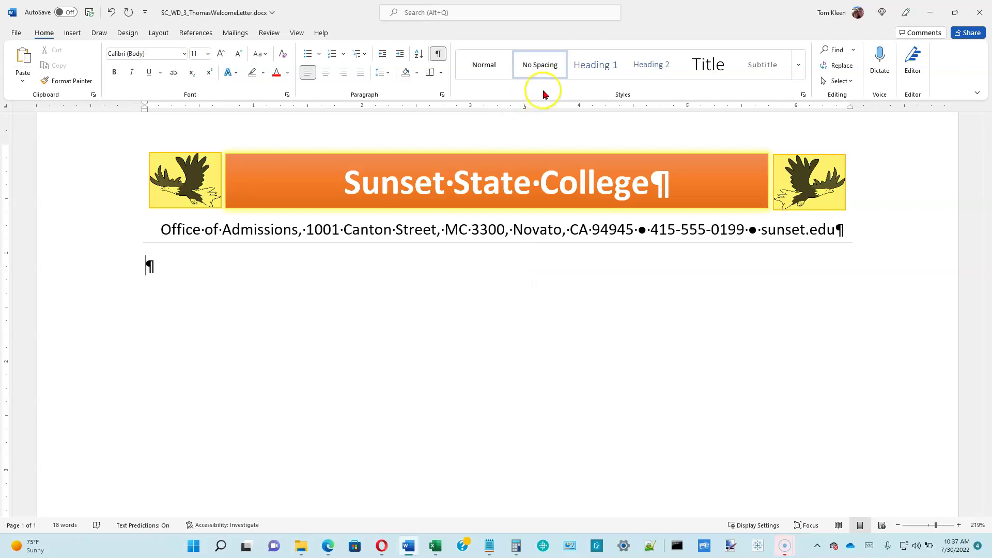
left_click(539, 72)
left_click(237, 262)
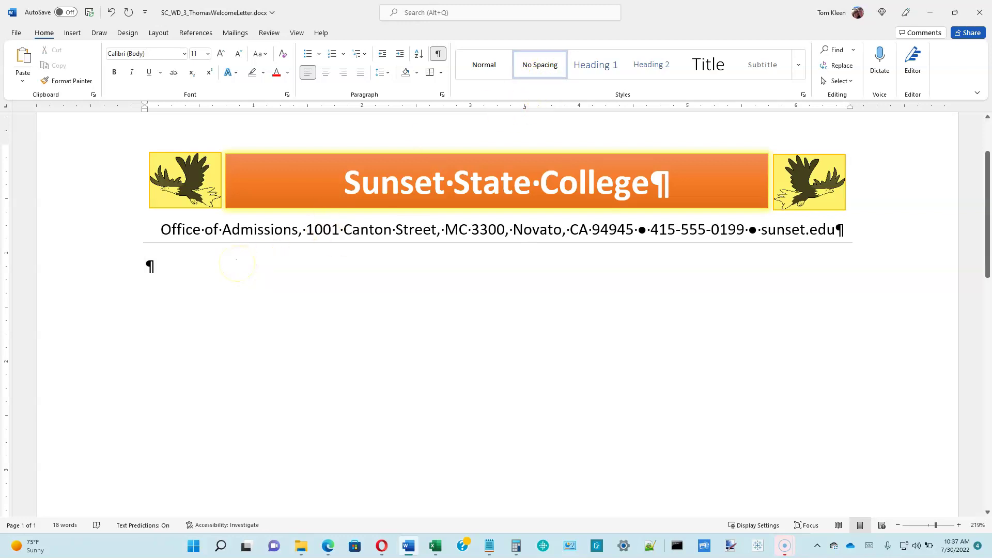
left_click(388, 73)
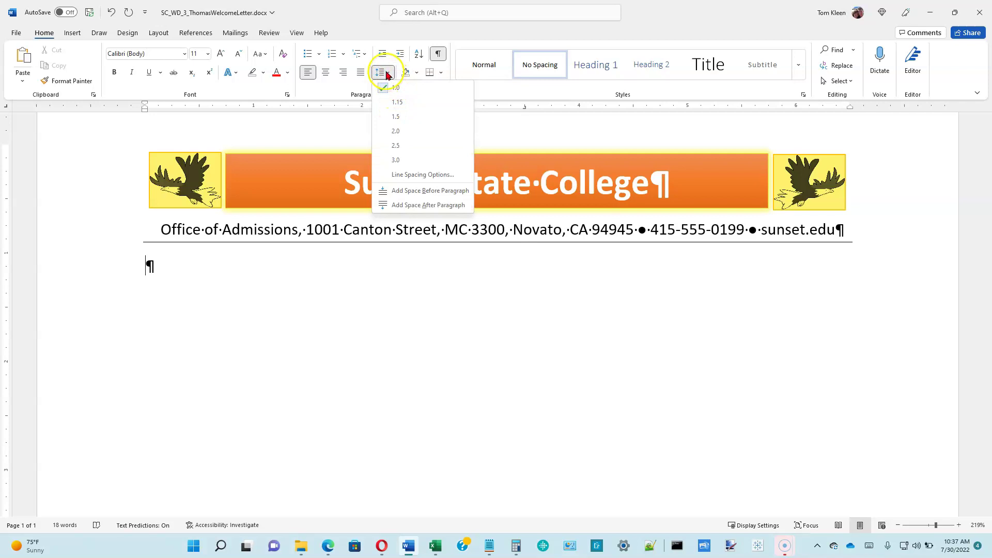
left_click(151, 261)
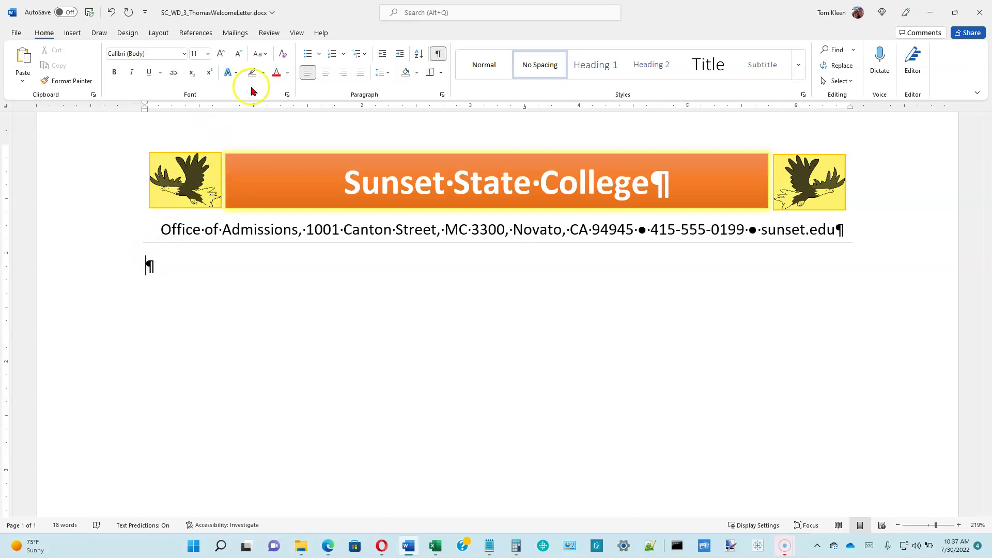
Turn on the Ruler from the View tab
left_click(297, 34)
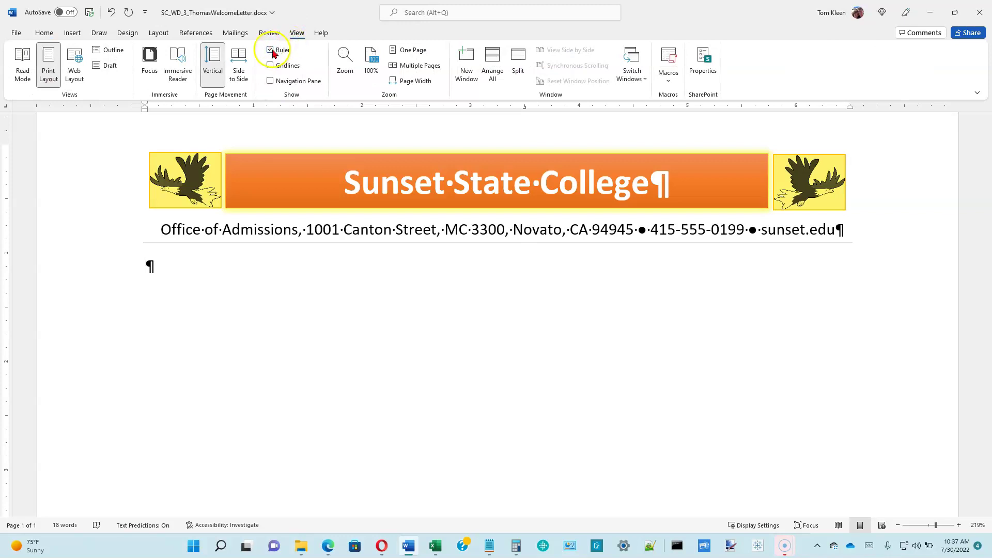
left_click(300, 103)
left_click_drag(524, 107, 521, 124)
Set a center tab stop at 3.5 inches and tab the empty paragraph out to it
left_click(6, 106)
left_click(6, 106)
left_click(5, 106)
left_click(5, 106)
left_click(5, 107)
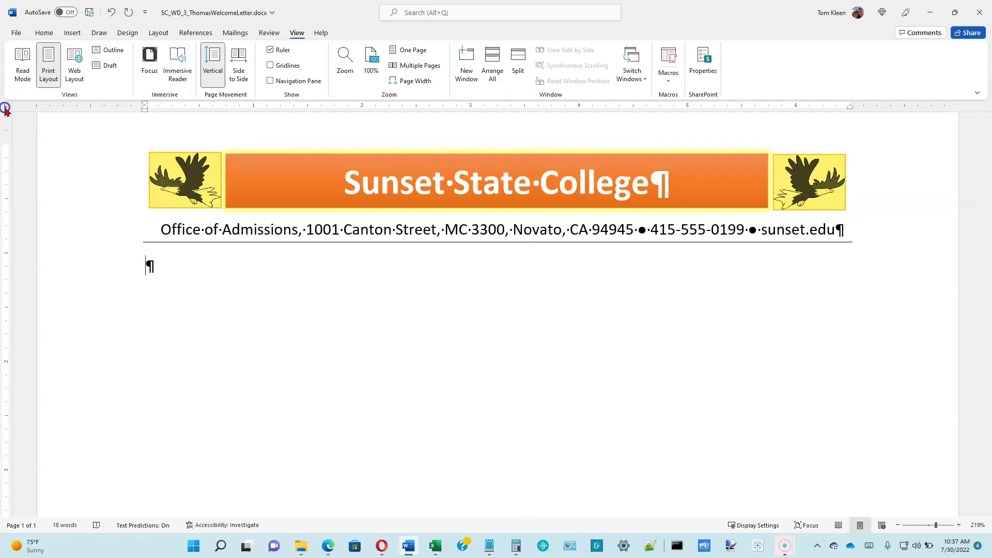
left_click(524, 107)
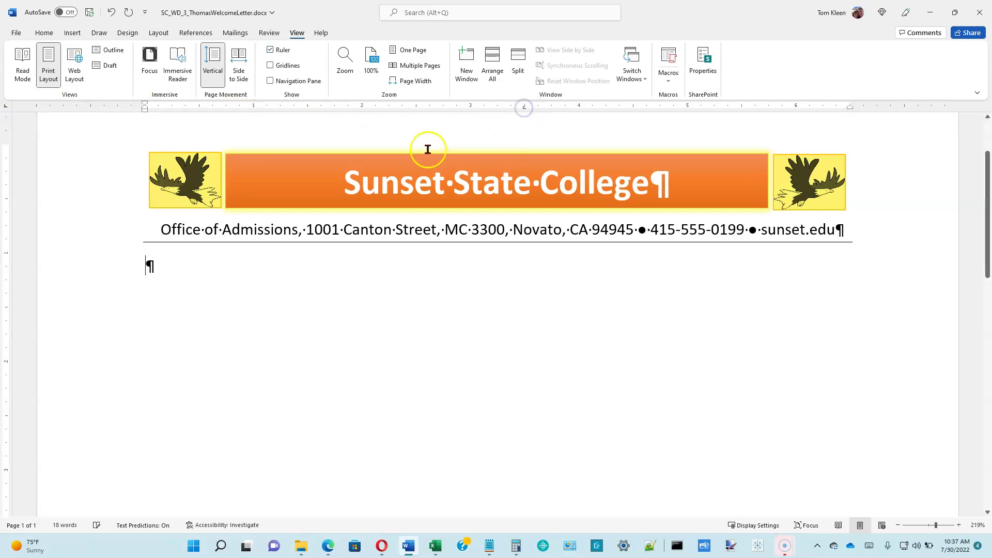
left_click(170, 259)
key("Tab")
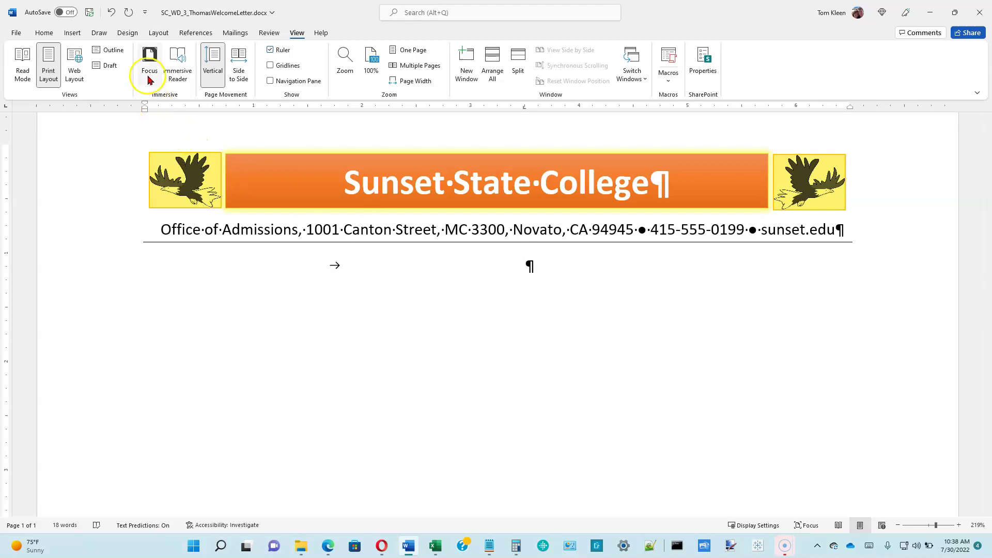
Insert the date in the 'July 30, 2022' format at the centered tab
left_click(73, 34)
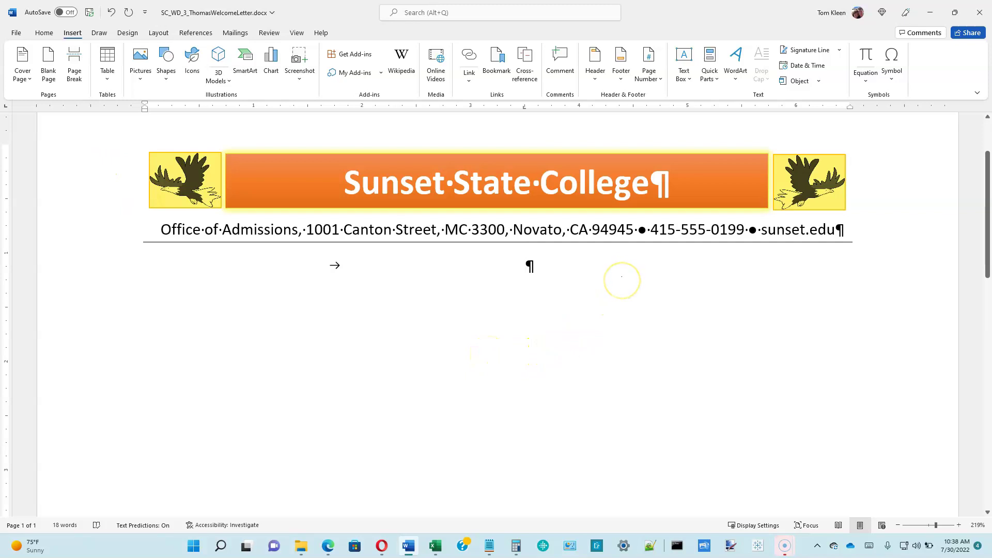
left_click(800, 67)
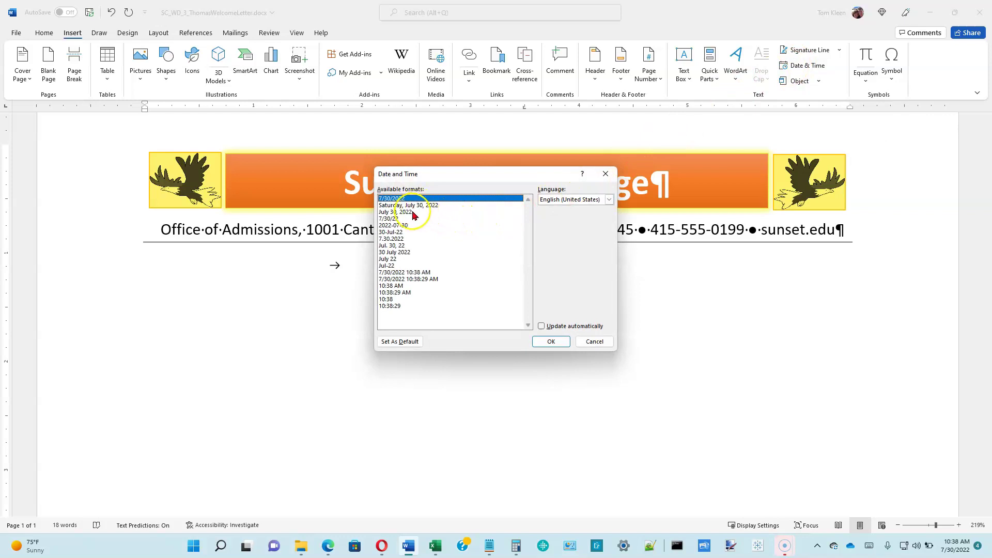
left_click(397, 212)
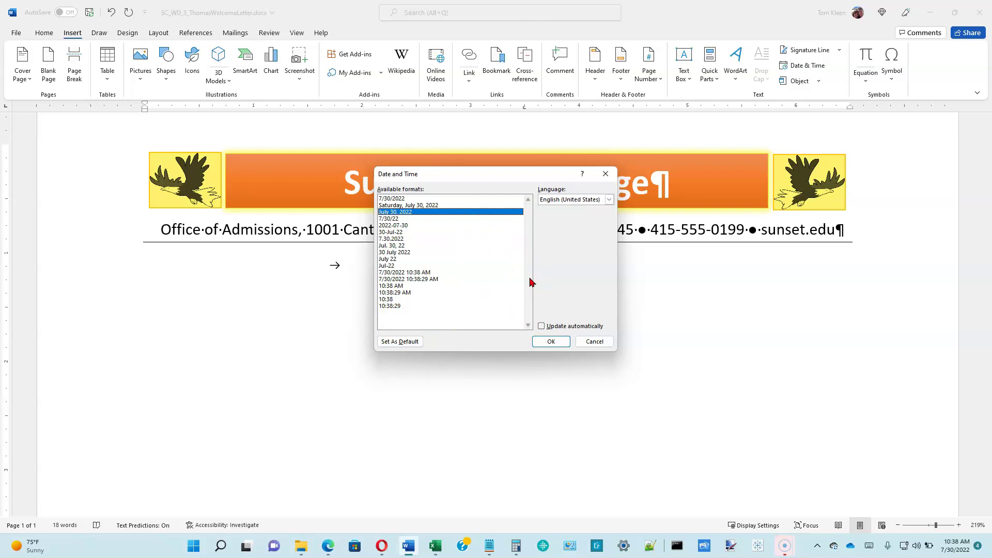
left_click(460, 213)
left_click(548, 341)
left_click(550, 342)
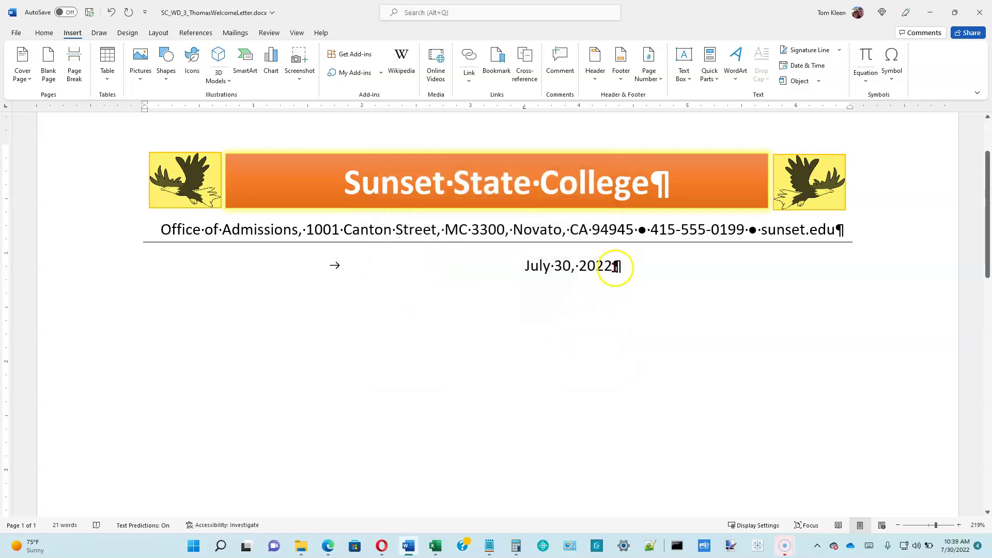
Add blank lines below the date, enter the address, salutation and body text, then save
left_click(621, 267)
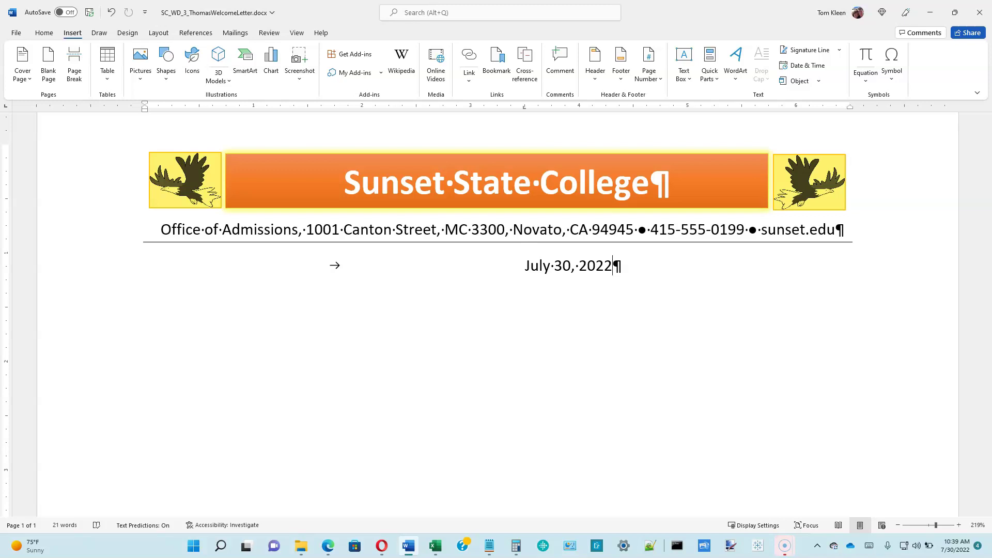
key("Return")
key("Return")
key("Return")
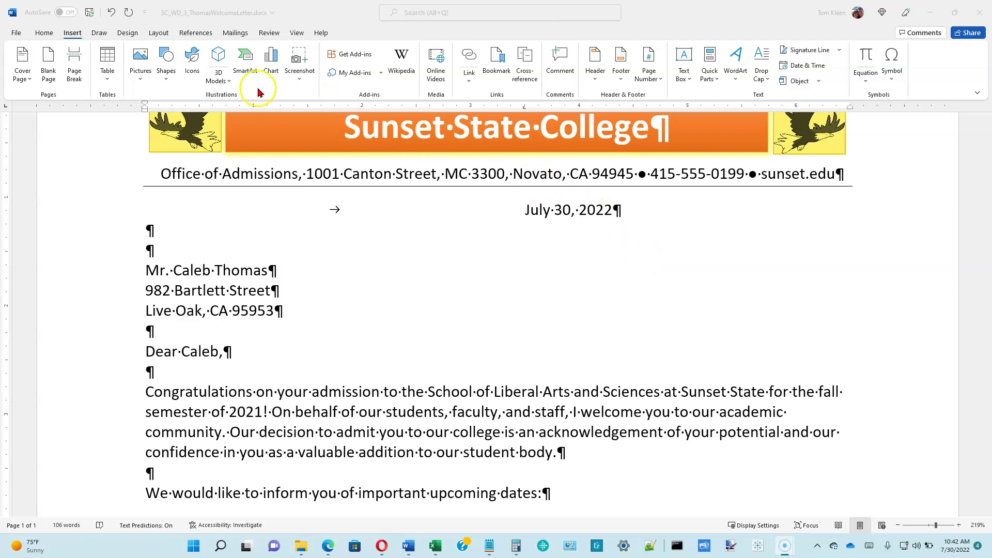
left_click(89, 15)
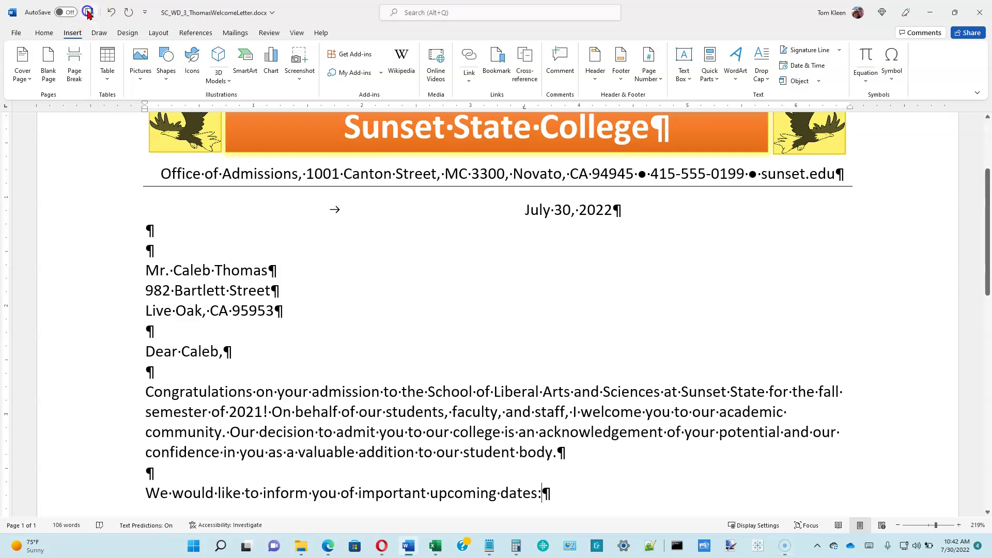
left_click(89, 14)
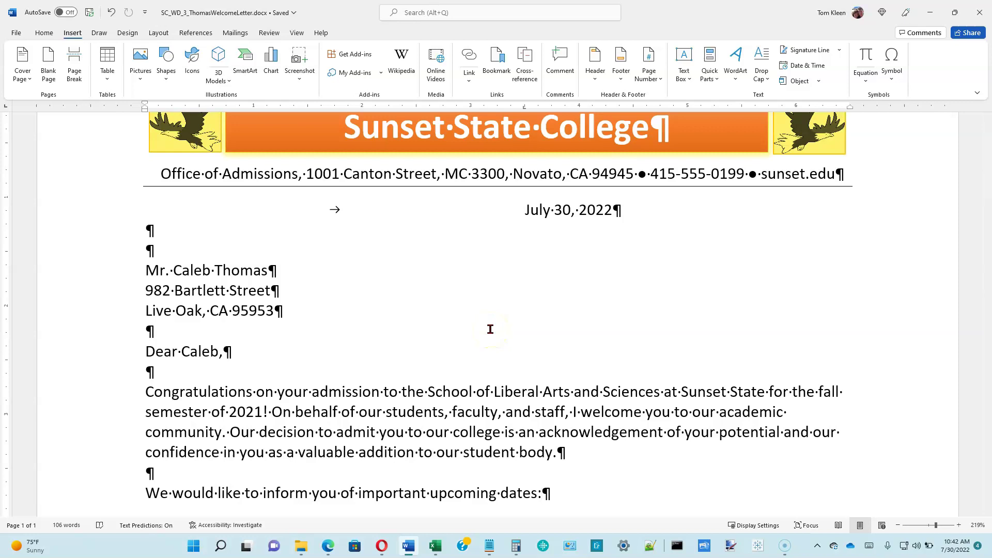
Start a new paragraph after 'dates:' and insert a 3-column by 1-row table there
scroll(555, 432, "down", 3)
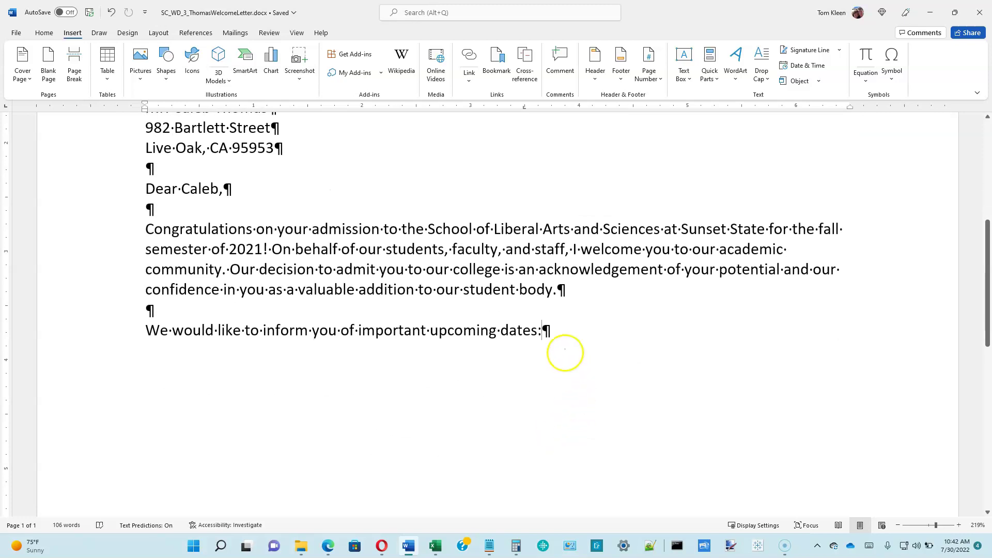
left_click(571, 331)
key("Return")
key("Return")
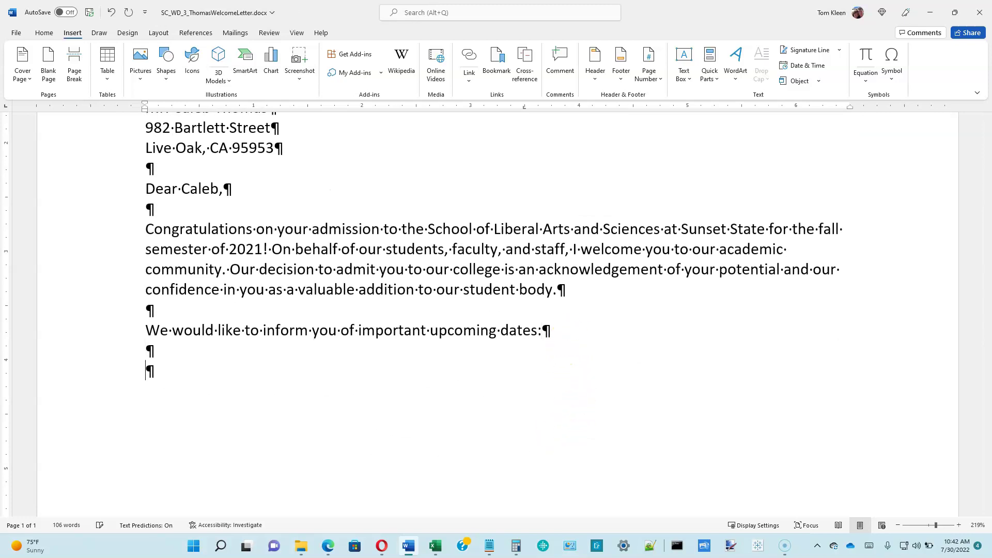
left_click(109, 81)
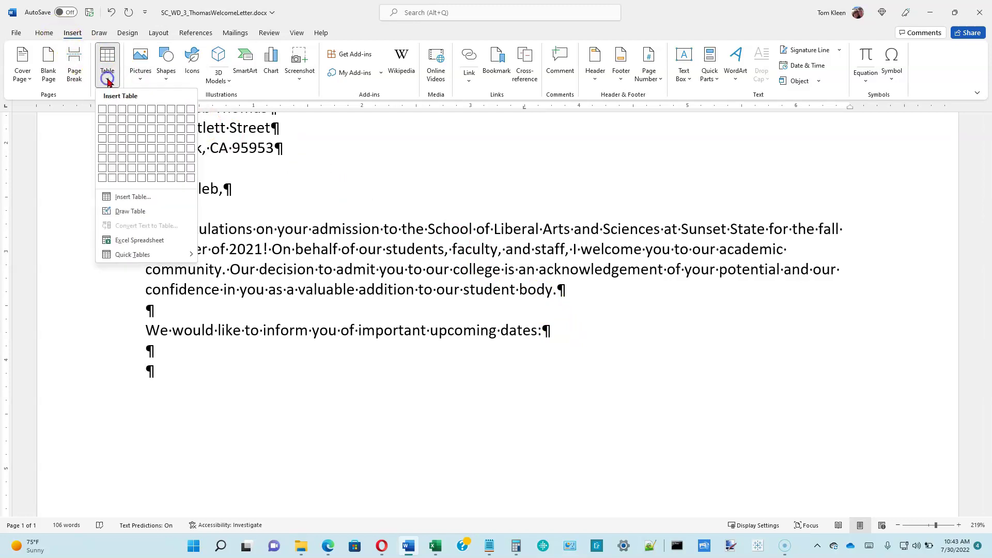
left_click(123, 110)
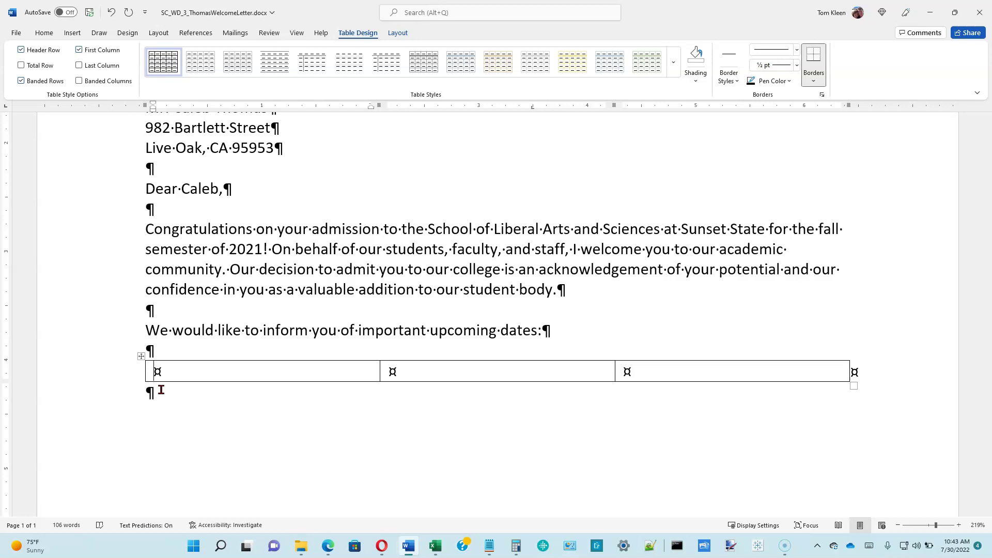
left_click(182, 373)
Type the Date, Event and Notes headings and add new table rows below them
type("Date")
left_click(388, 371)
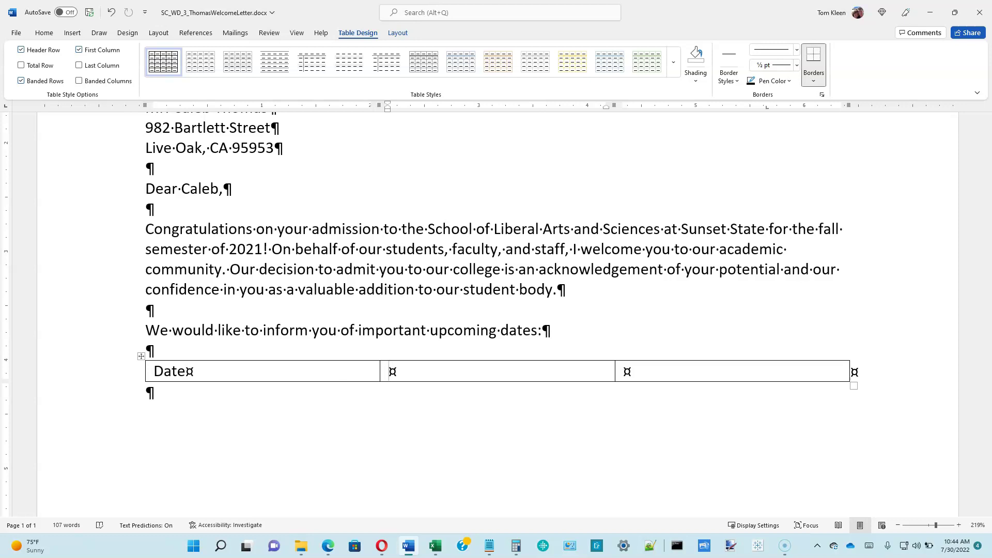
type("Event")
key("Tab")
type("Notes")
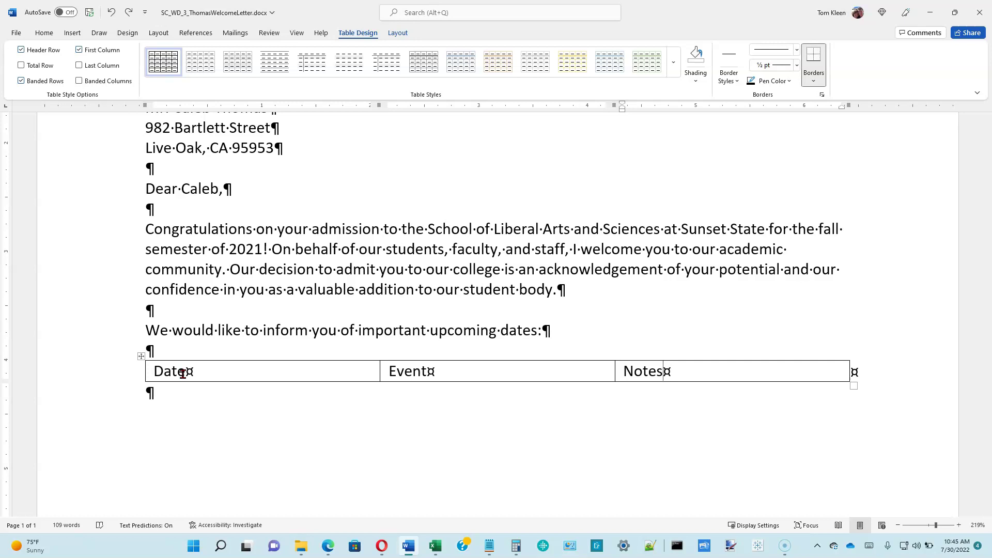
key("Tab")
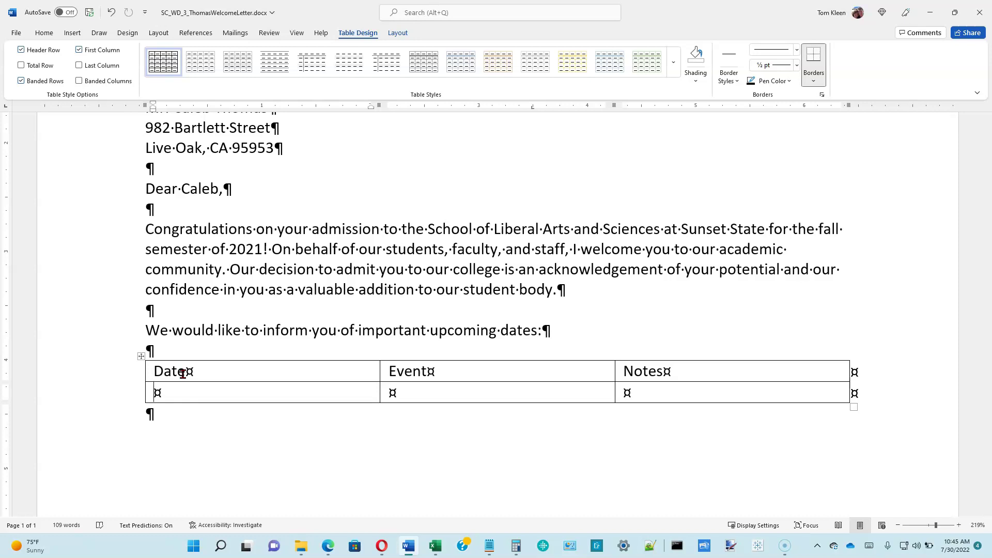
key("Tab")
key("Tab")
key("Tab")
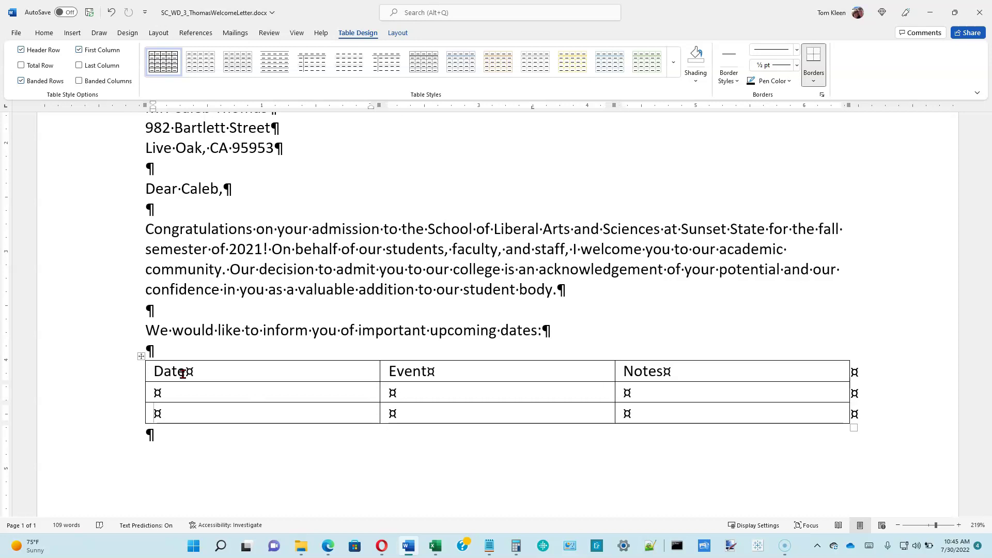
key("Tab")
key("Tab")
key("Tab")
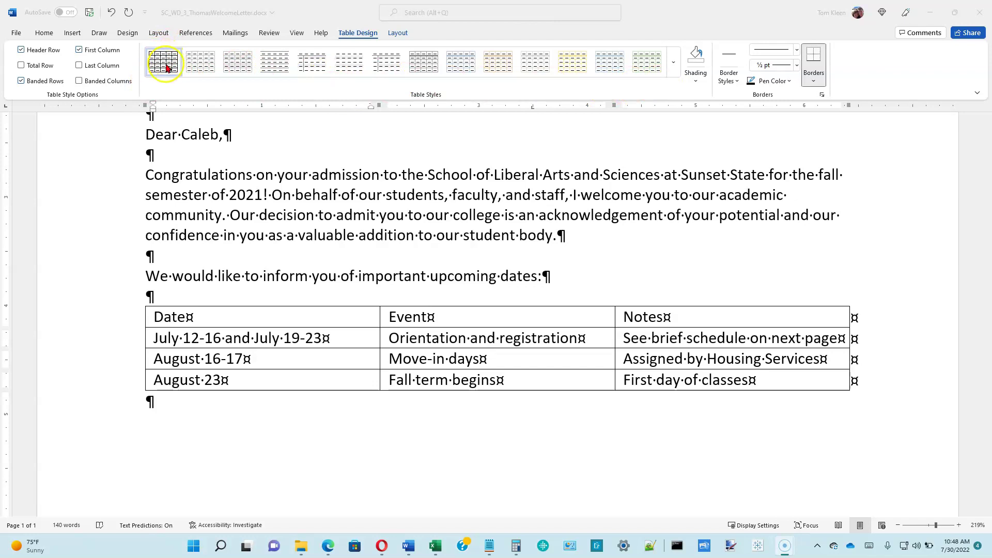
Reapply the plain grid table style and switch off the First Column emphasis option
left_click(167, 71)
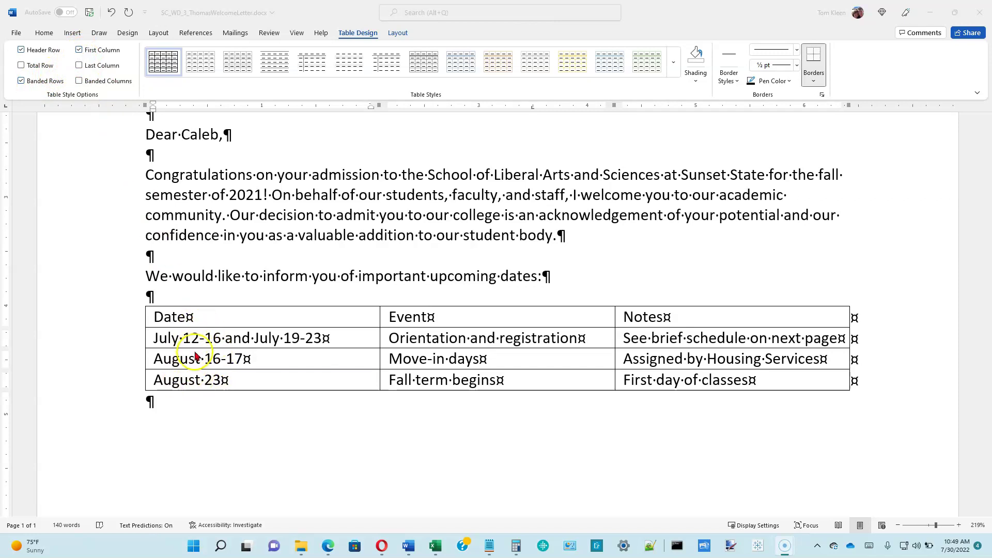
left_click(78, 50)
left_click(78, 51)
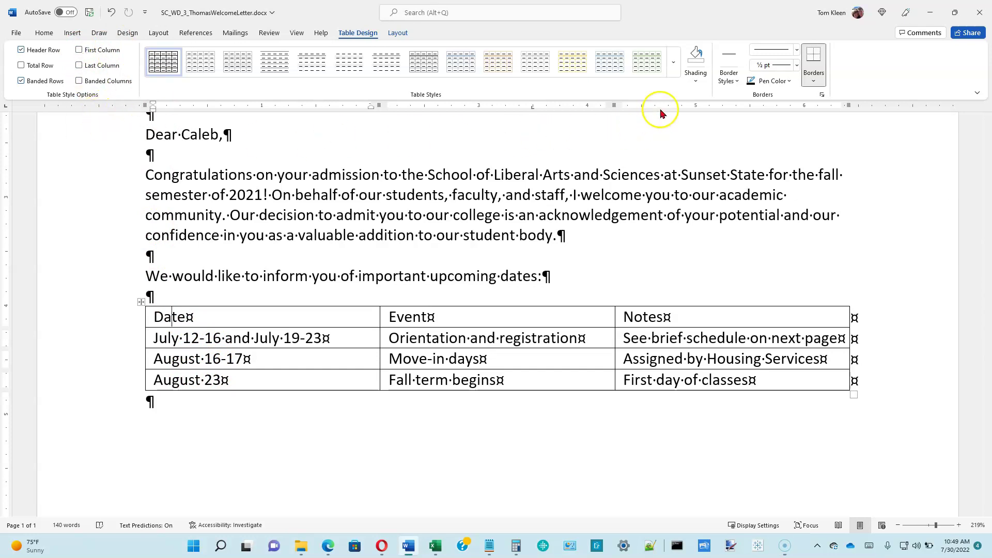
Style the dates table as Grid Table 1 Light - Accent 2 from the full styles gallery
left_click(674, 63)
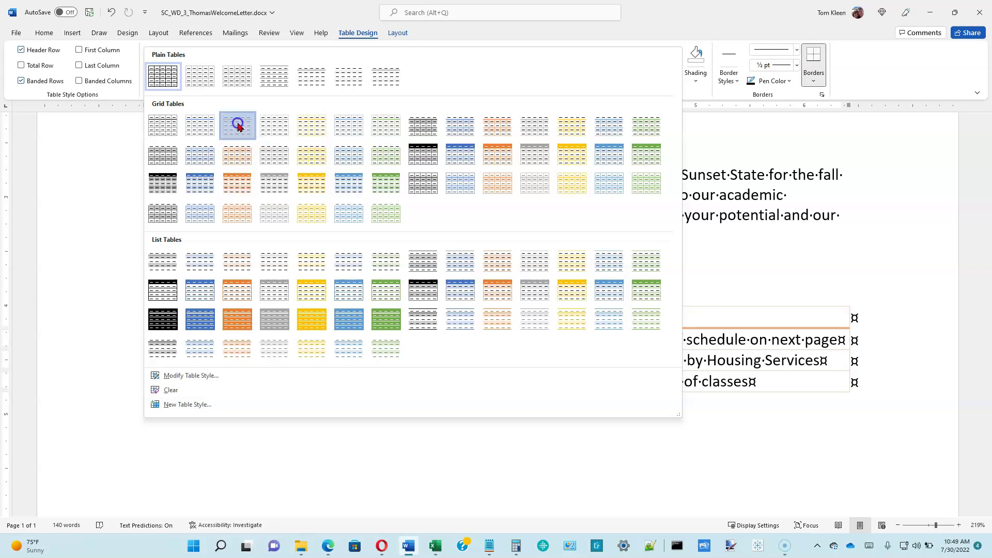
left_click(238, 126)
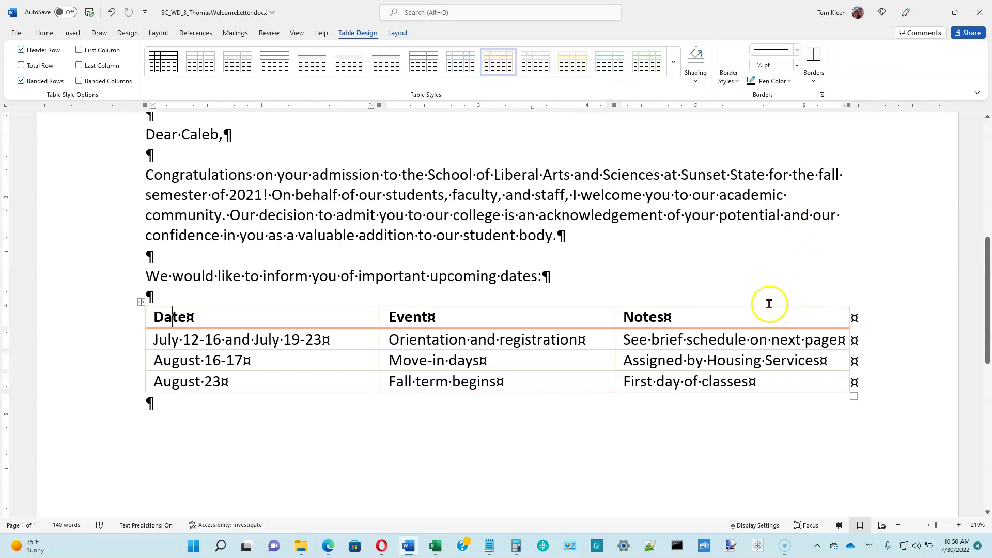
Italicize the whole Notes column, heading included, then deselect it
left_click(731, 319)
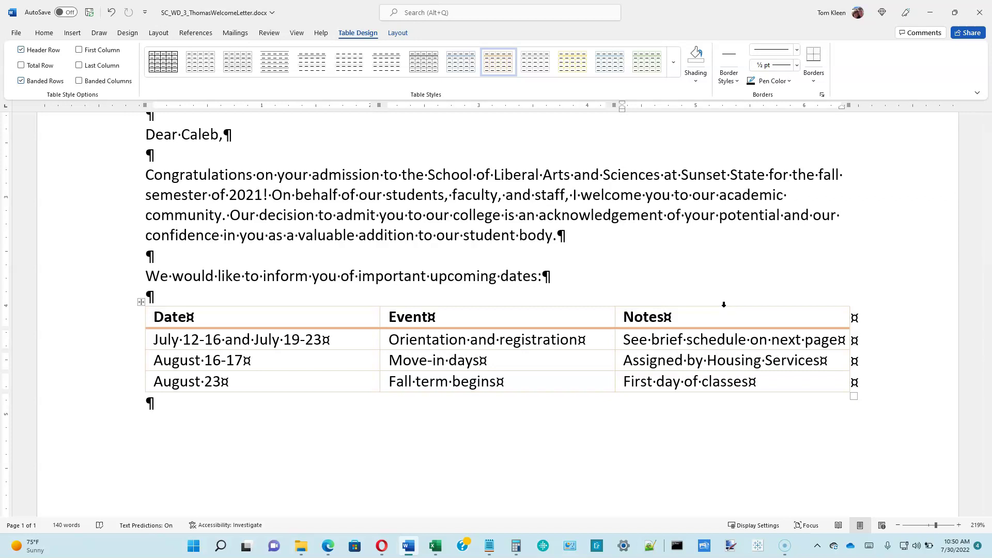
left_click(723, 304)
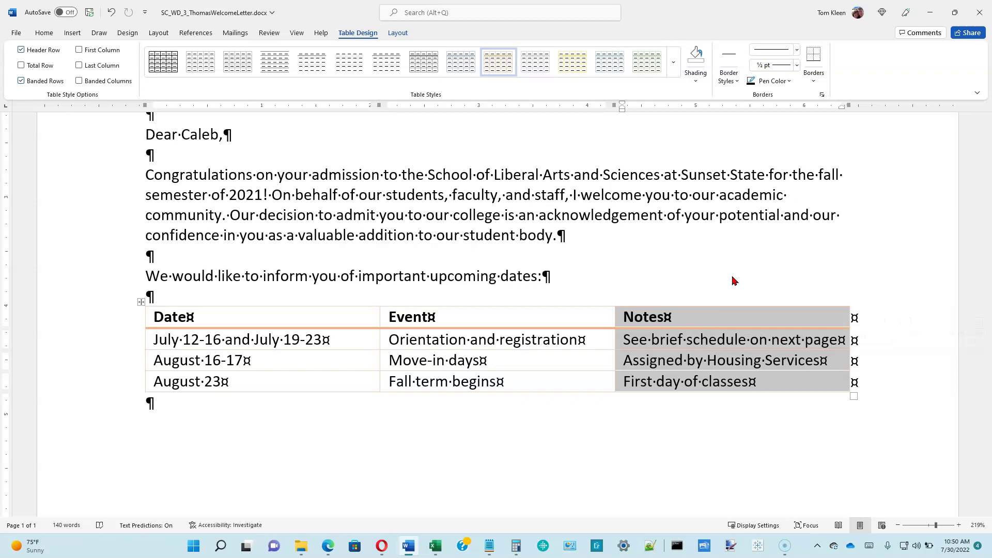
key("ctrl+i")
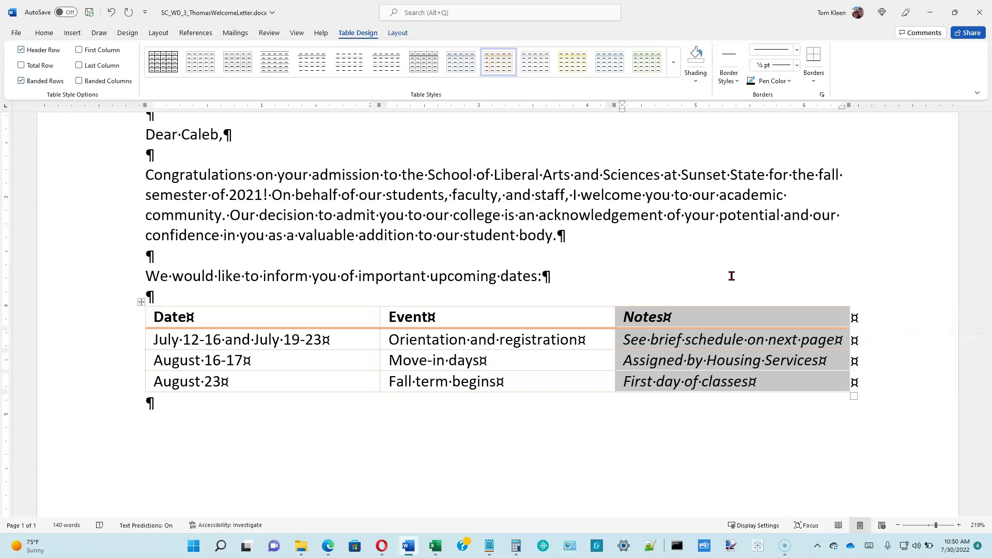
left_click(46, 33)
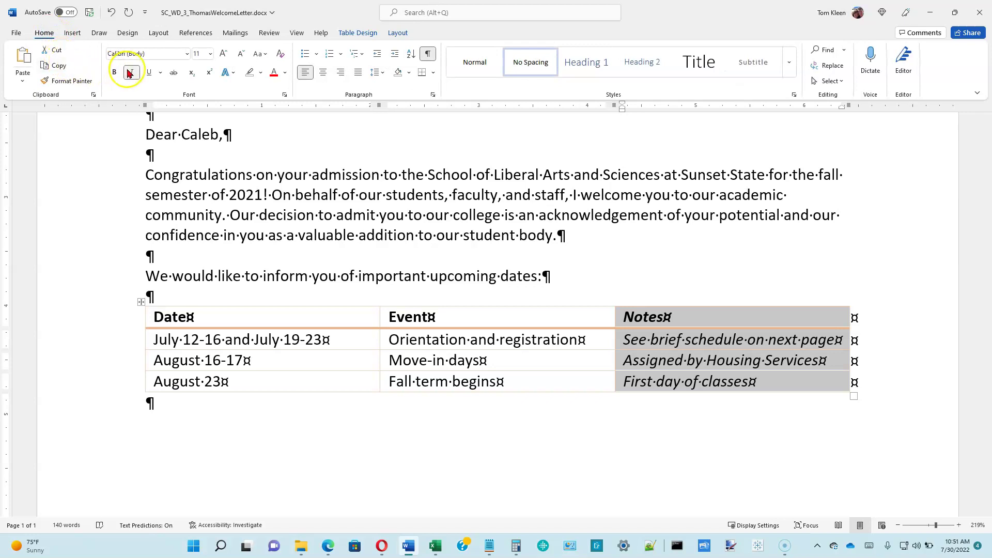
left_click(353, 35)
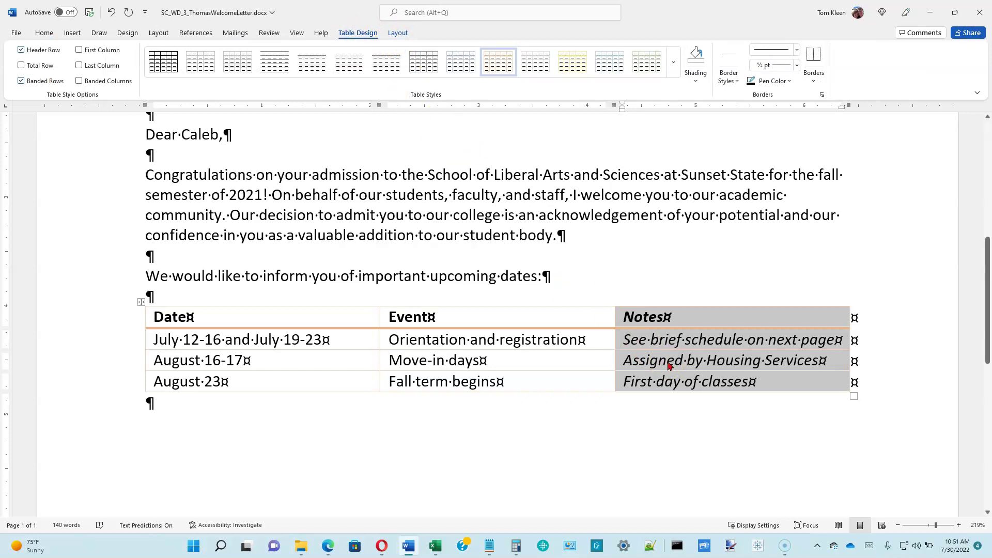
left_click(594, 351)
left_click(660, 338)
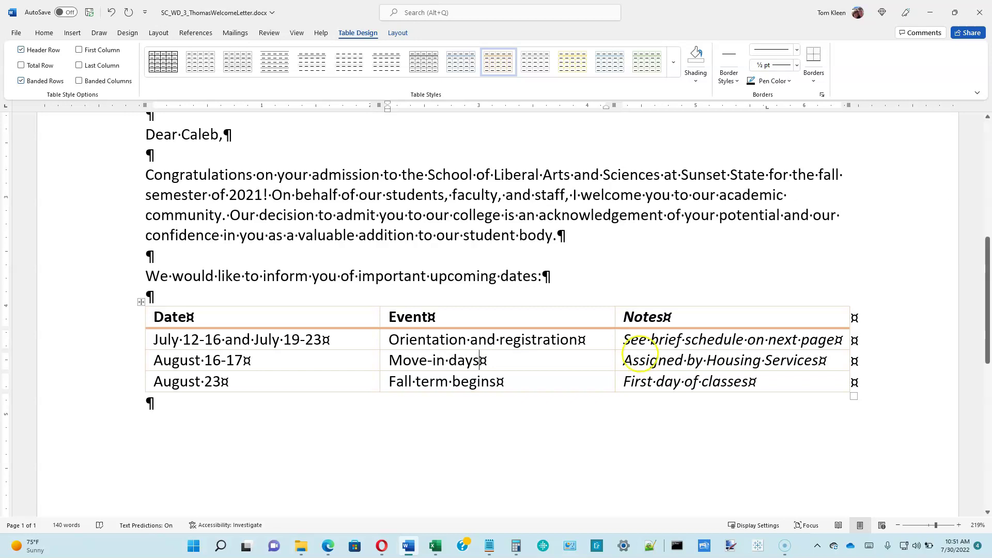
Insert a blank row below the August 16-17 row
left_click(298, 364)
mouse_move(134, 360)
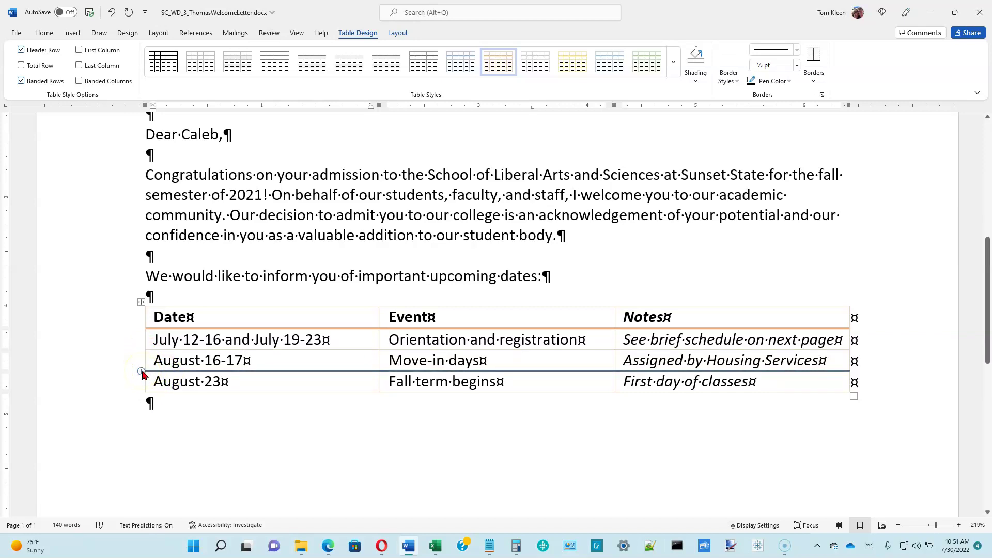
left_click(142, 372)
left_click(142, 371)
Fill the new row with August 16-20, Welcome Week, and 'Get schedule during orientation'
left_click(161, 380)
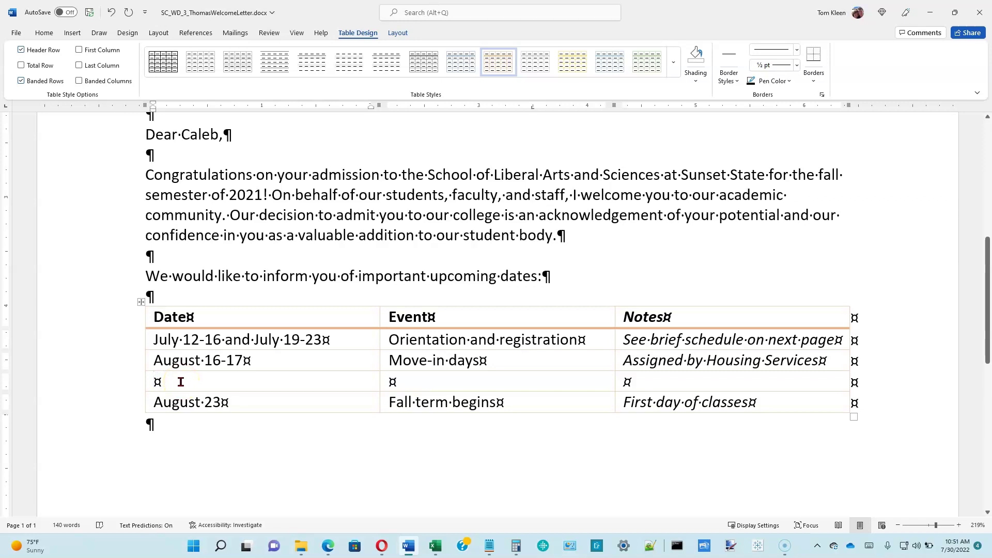
type("Au")
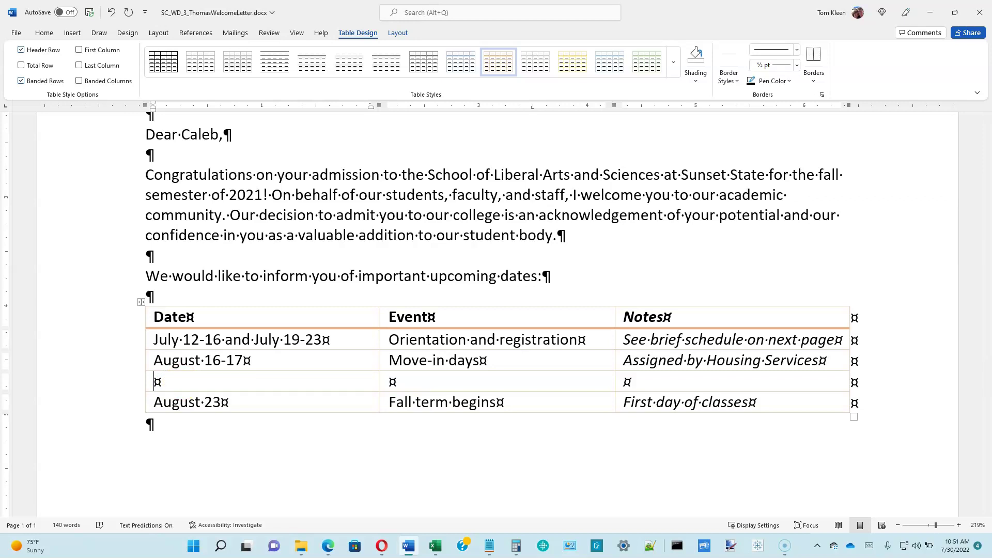
type("gust 16-20")
key("Tab")
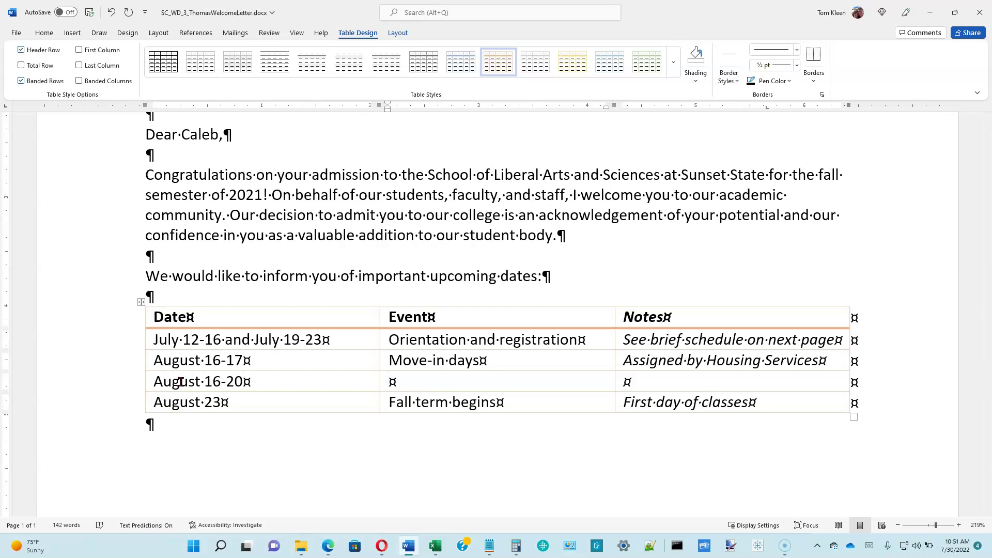
type("Welcome Week")
key("Tab")
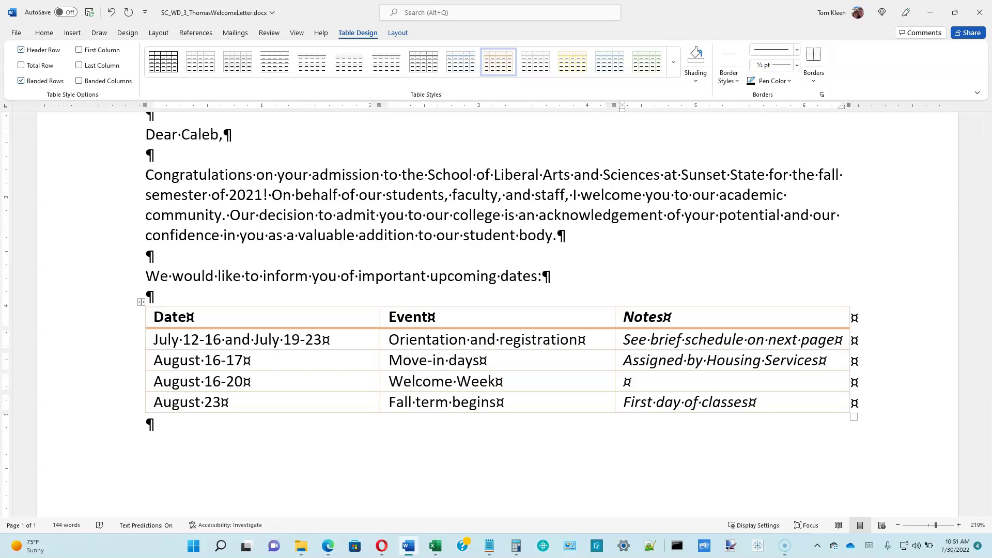
type("Get S")
key("BackSpace")
type("schedule during orientation")
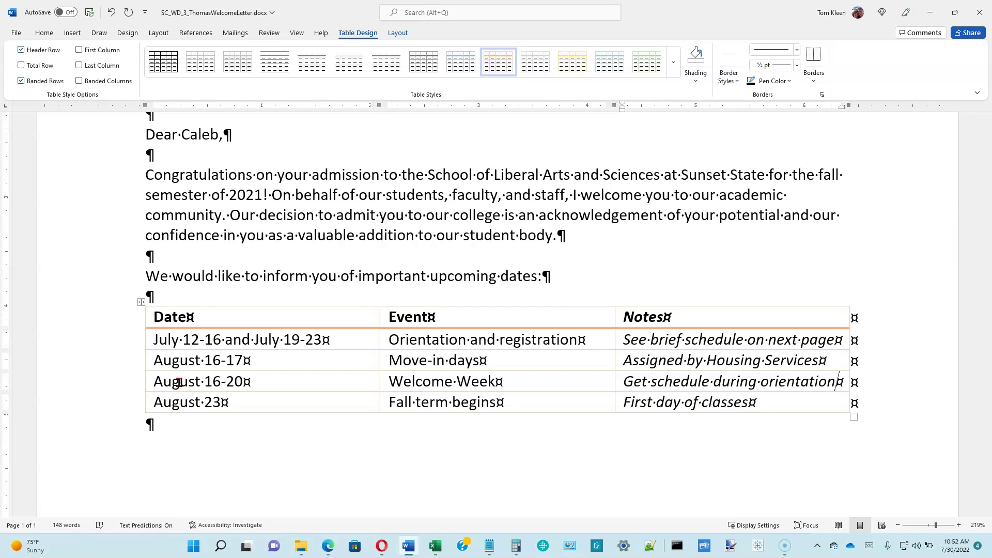
Add 'Before orientation, you must do the following through our campus website:' below the table, then start a bullet
left_click(174, 428)
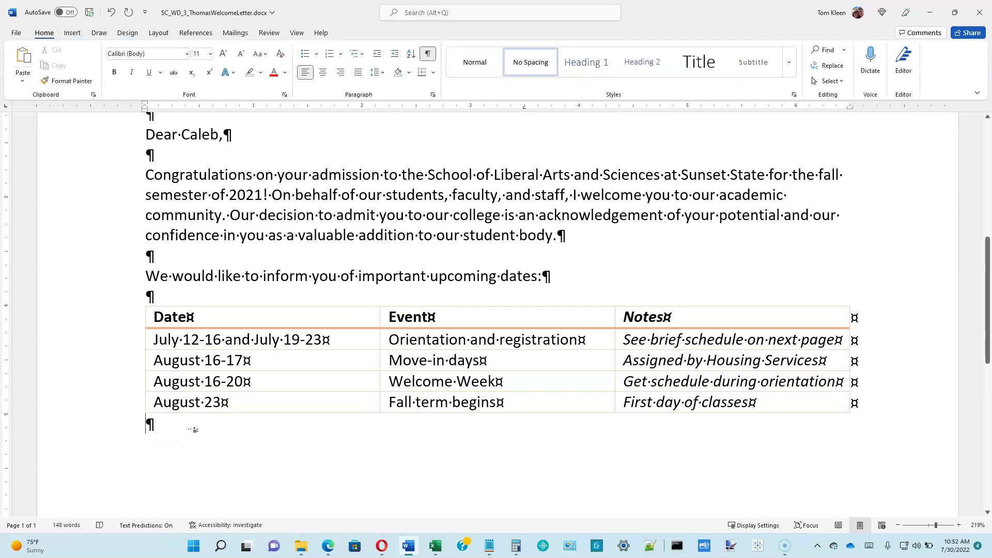
key("Return")
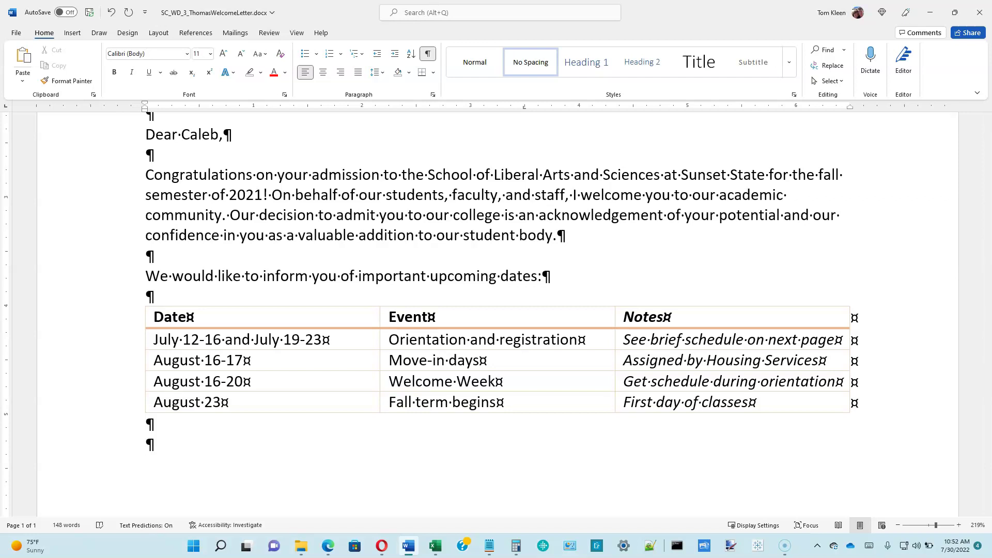
type("Before orientation, you must do the following through our campus website:")
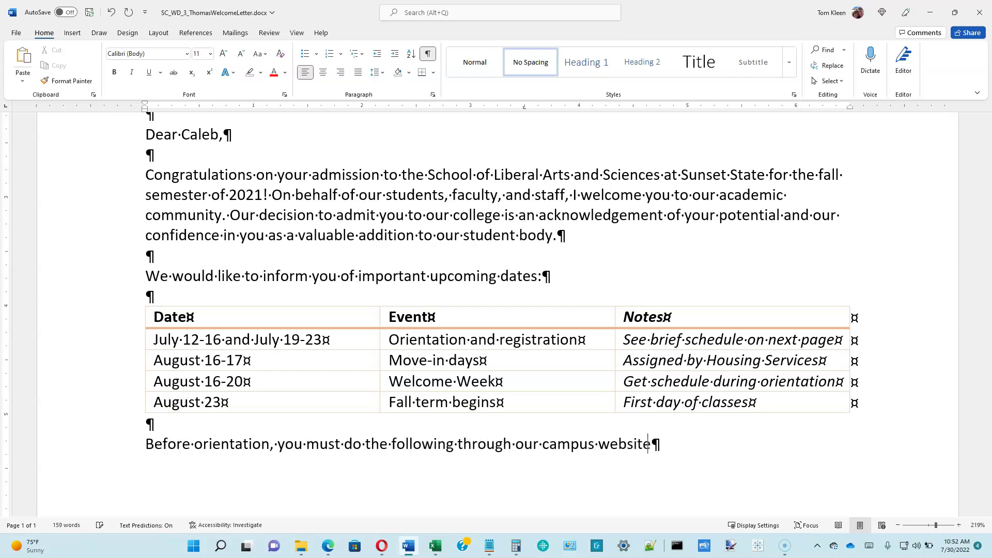
key("Return")
type("*")
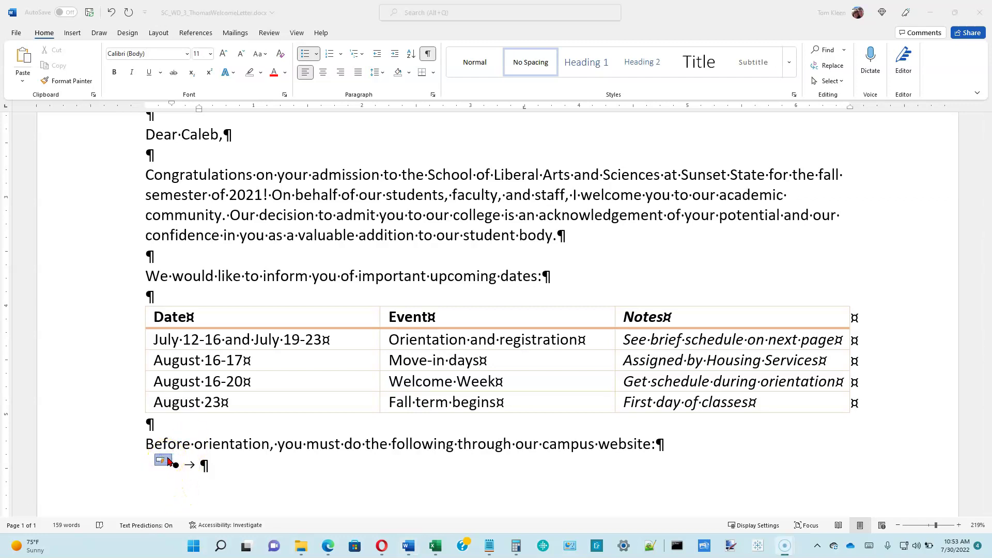
Type the first bullet 'Complete a housing contract or housing exemption form'
left_click(165, 459)
left_click(168, 461)
left_click(209, 469)
left_click(217, 469)
left_click(206, 464)
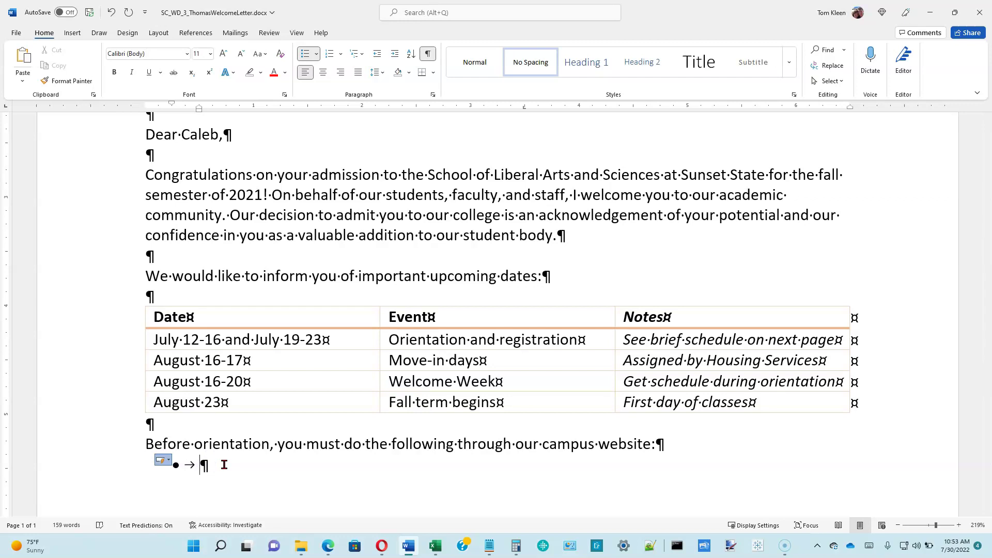
type("Complete a housing contract or housing ex")
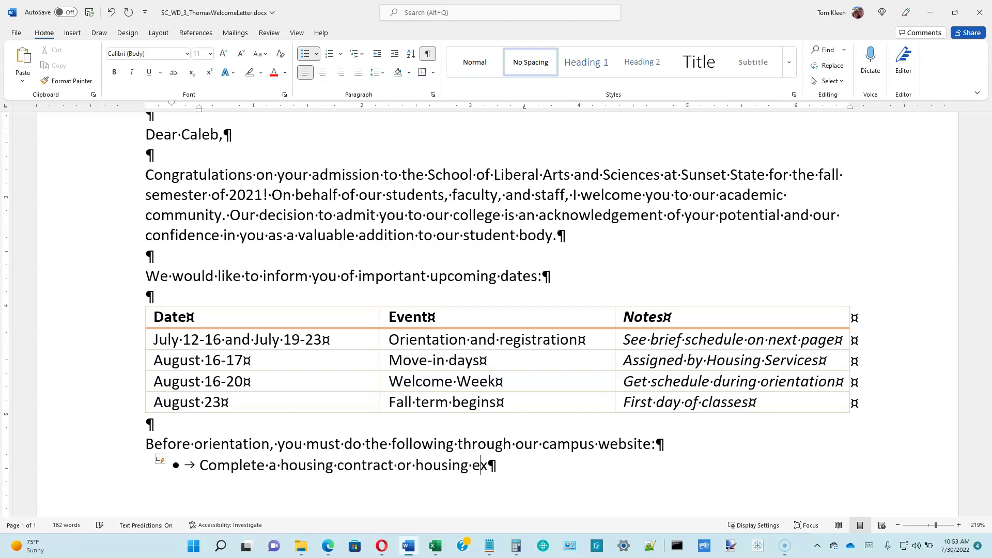
type("emption form")
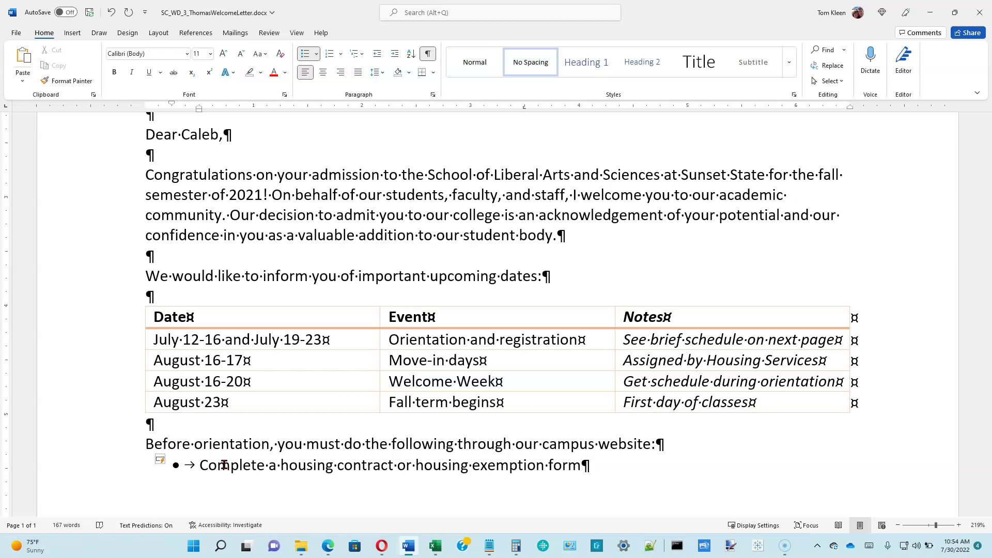
Paste the math placement and orientation-date bullets, then end the list with a plain line
key("Return")
type("Schedule your math placement exam Reserve your orientation dates")
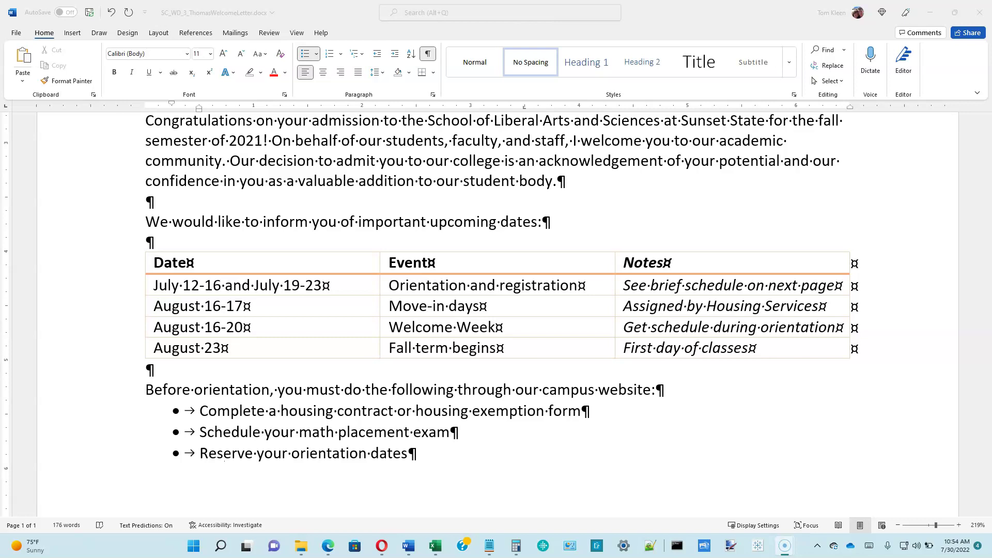
left_click(410, 454)
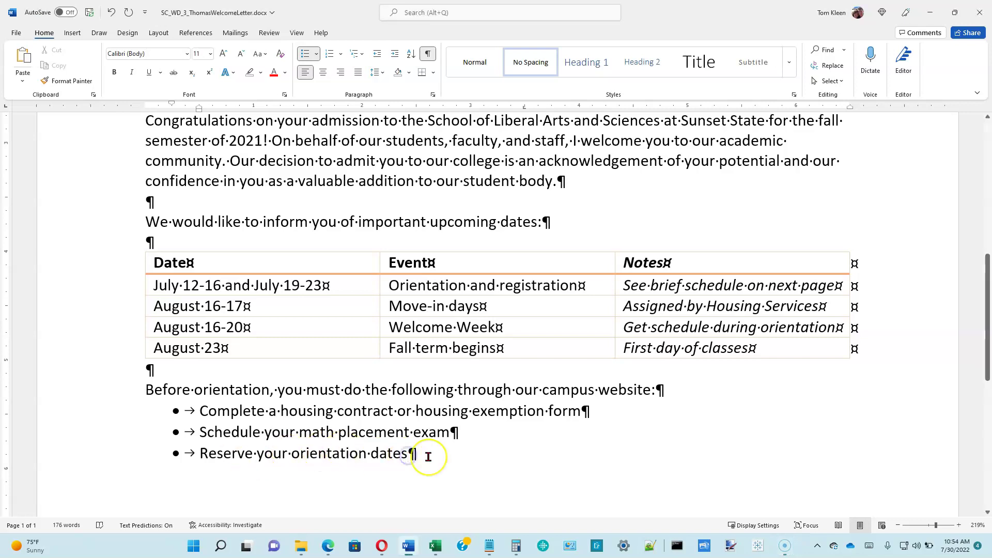
key("Return")
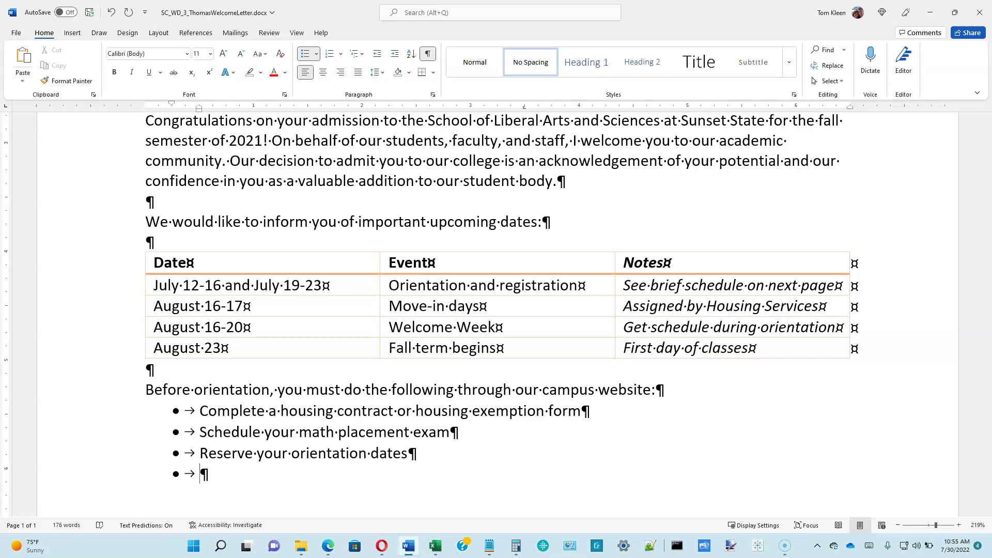
key("Return")
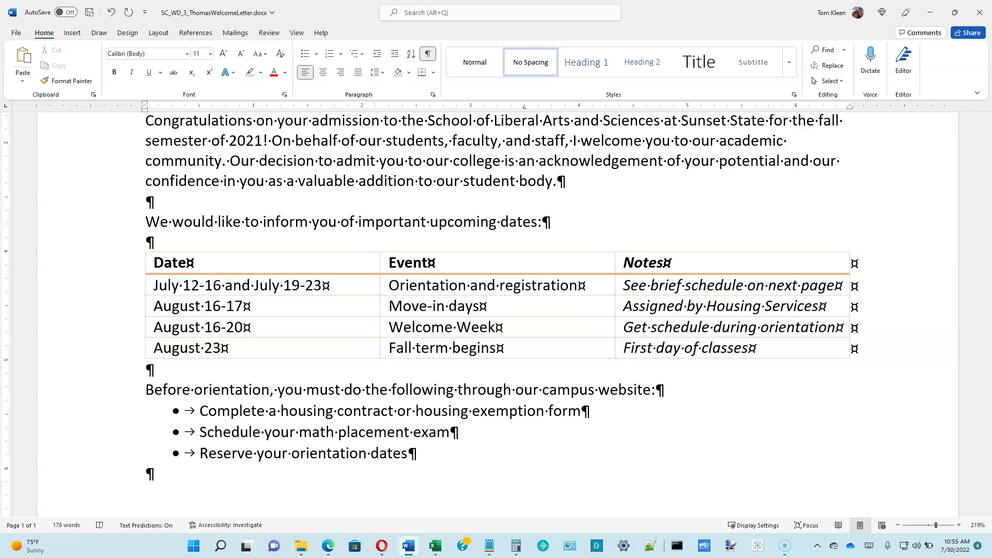
Paste the Flying Eagle closing sentence and tabbed Sincerely / Director of Admissions signature, checking its tab stop
type("I am confident you will pursue your passions and accomplish your goals as a Sunset State Flying Eagle!  \tSincerely,    \tLucy R. Song \tDirector of Admissions")
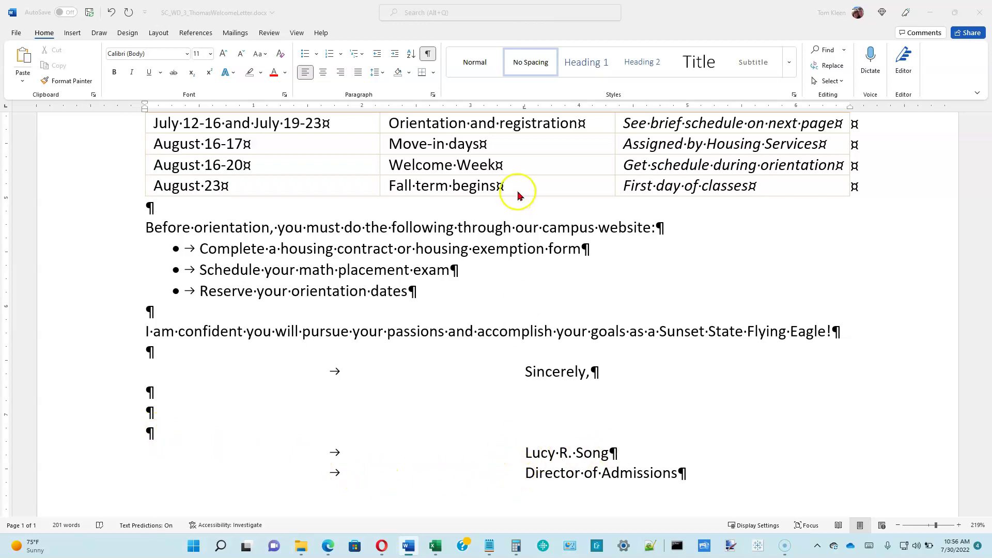
left_click(524, 108)
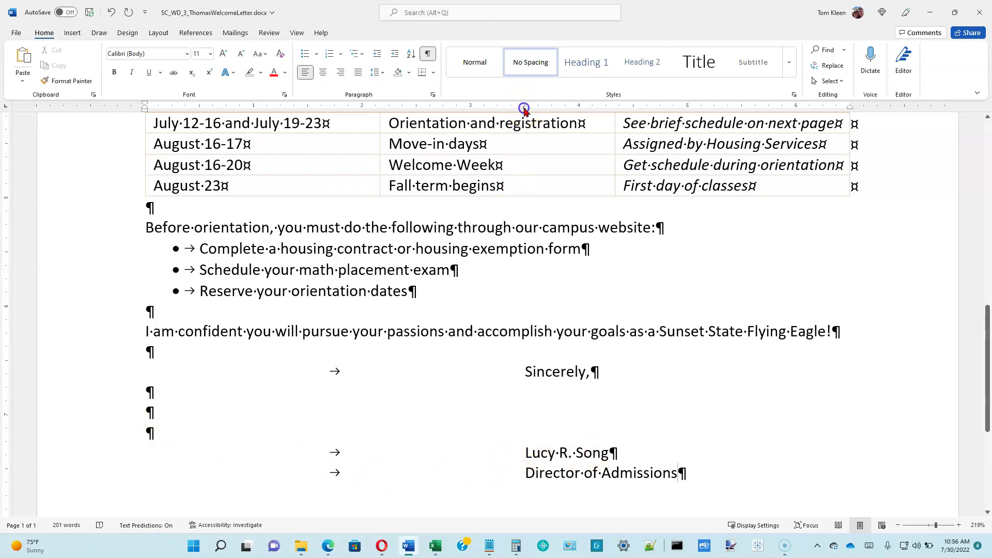
left_click_drag(524, 108, 524, 110)
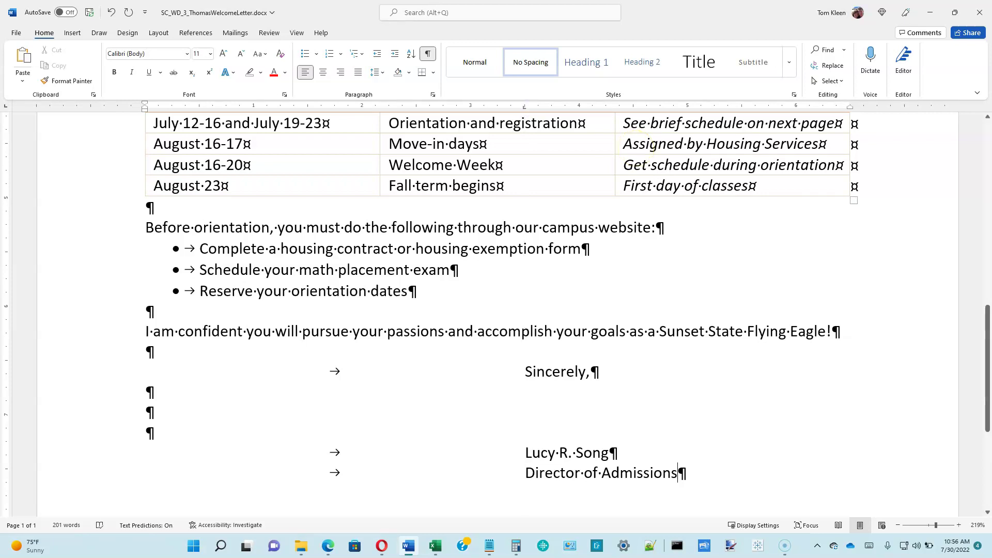